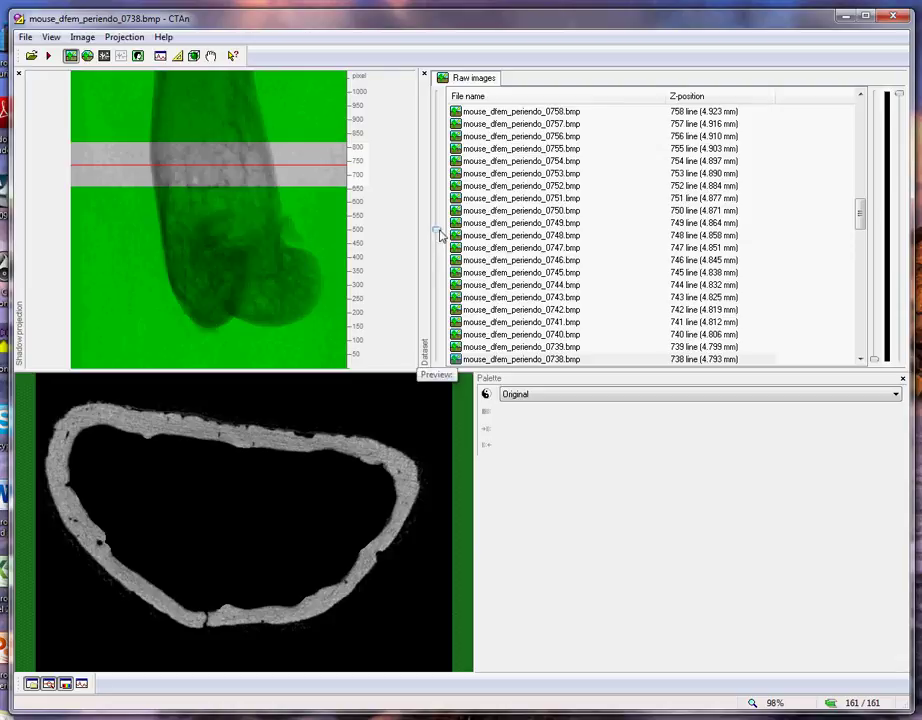
Move through the 161-image mouse_dfem_periendo stack to display femur slice 0684
scroll(443, 250, down, 3)
drag(443, 250, 438, 321)
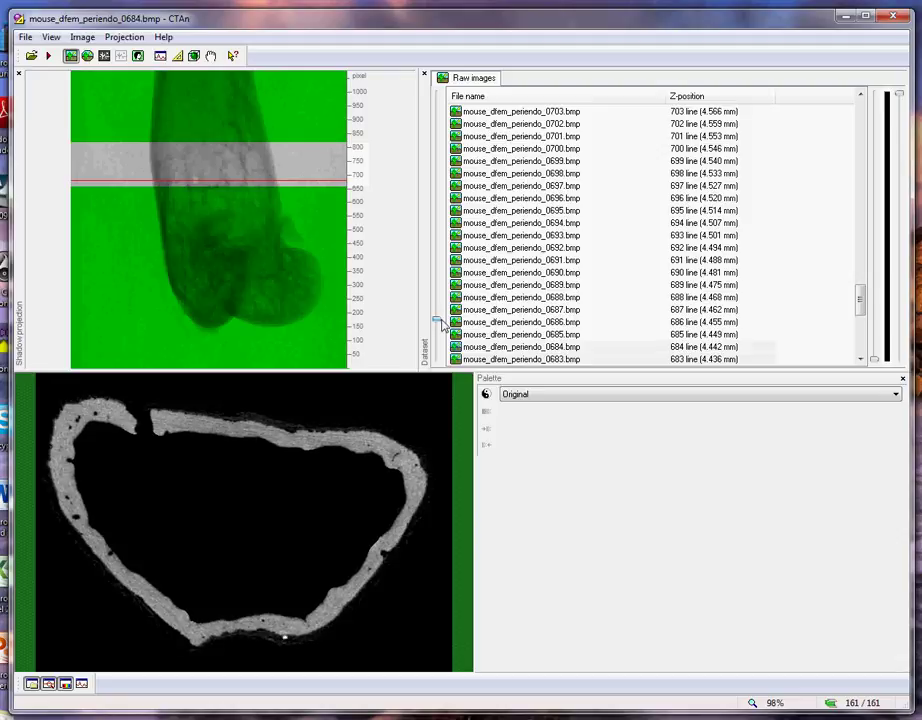
Load the saved .roi region-of-interest file for the femur dataset
click(88, 57)
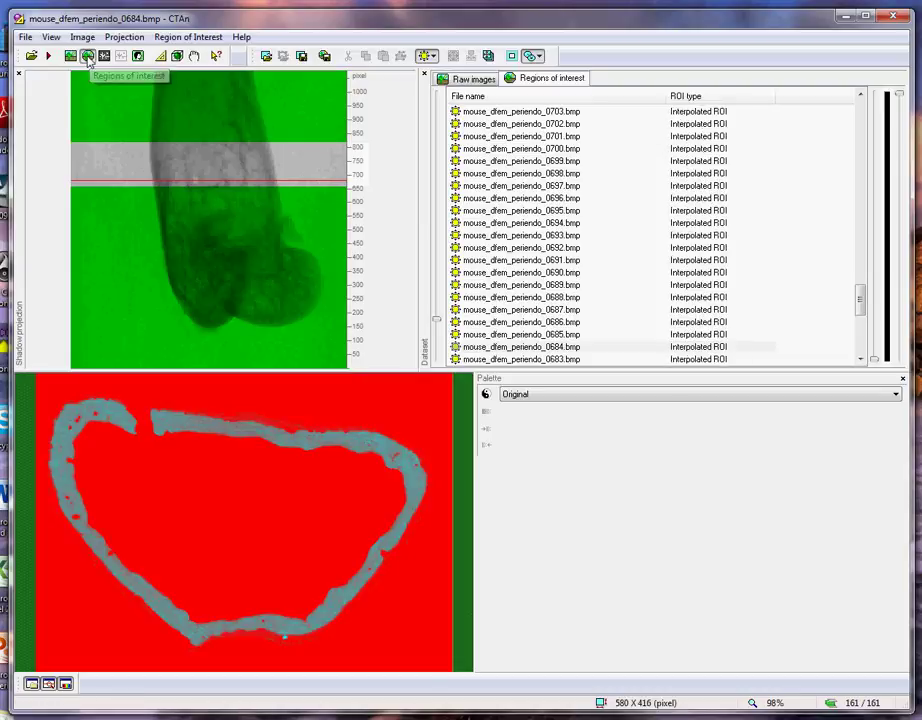
click(267, 57)
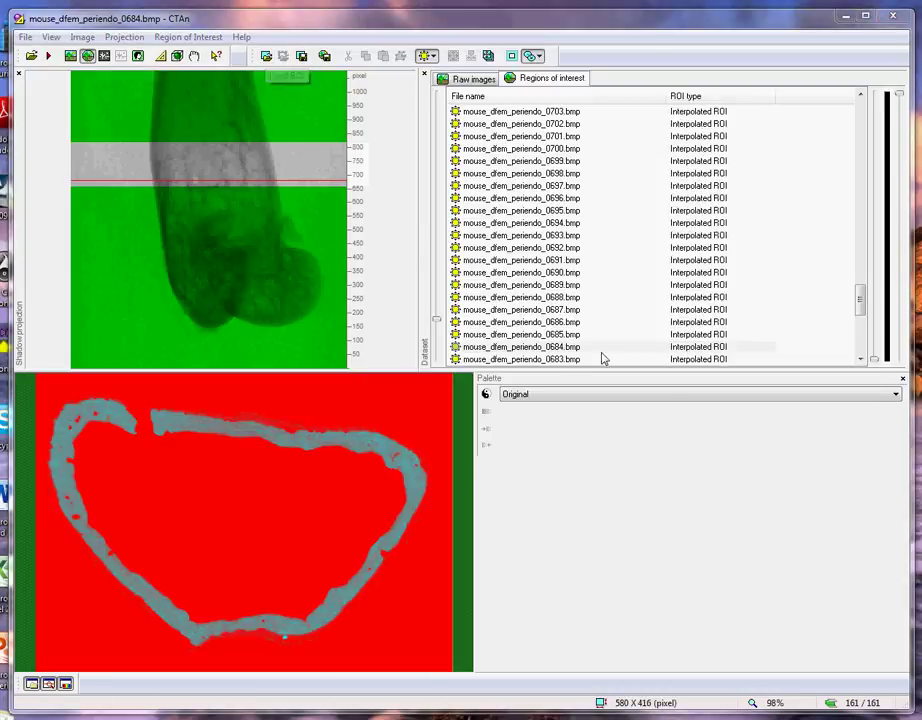
double_click(656, 298)
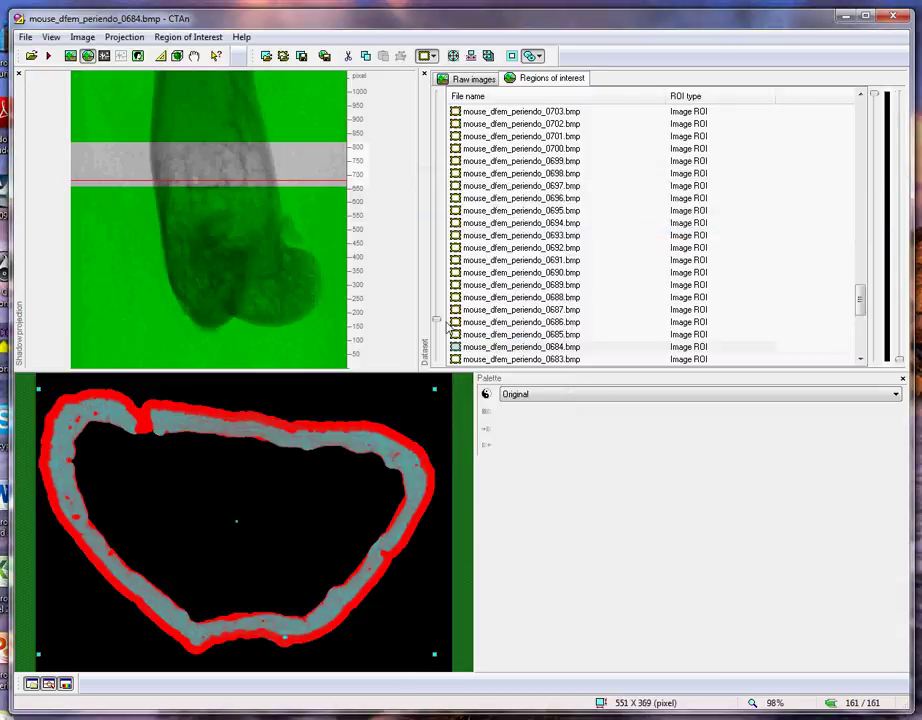
Reset all regions of interest and show slice 0699 as a thresholded binary image
mouse_move(436, 321)
mouse_down()
mouse_move(436, 233)
mouse_move(436, 314)
mouse_up()
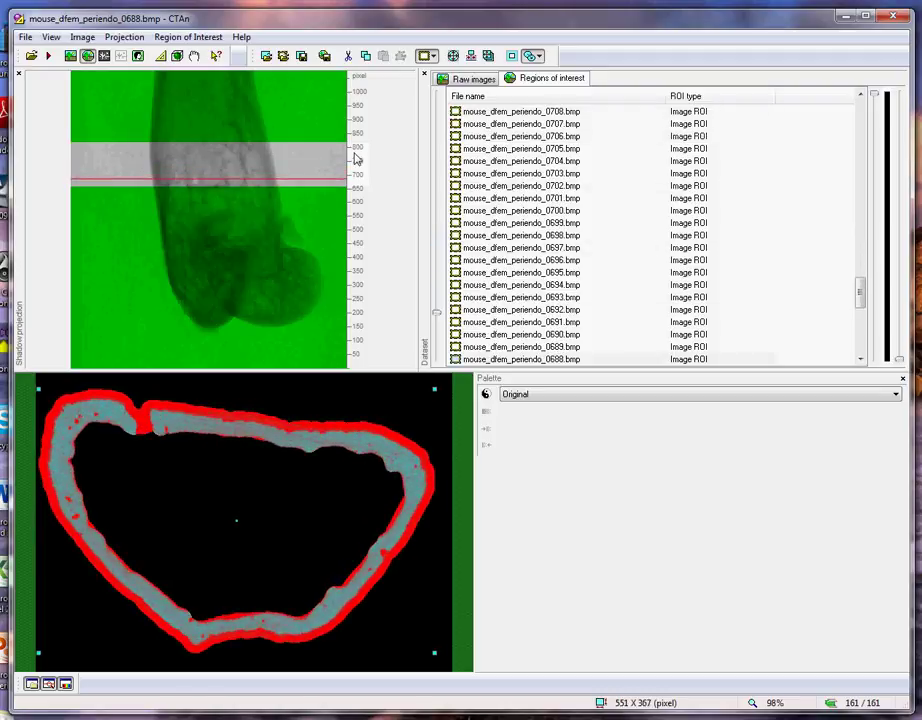
click(487, 56)
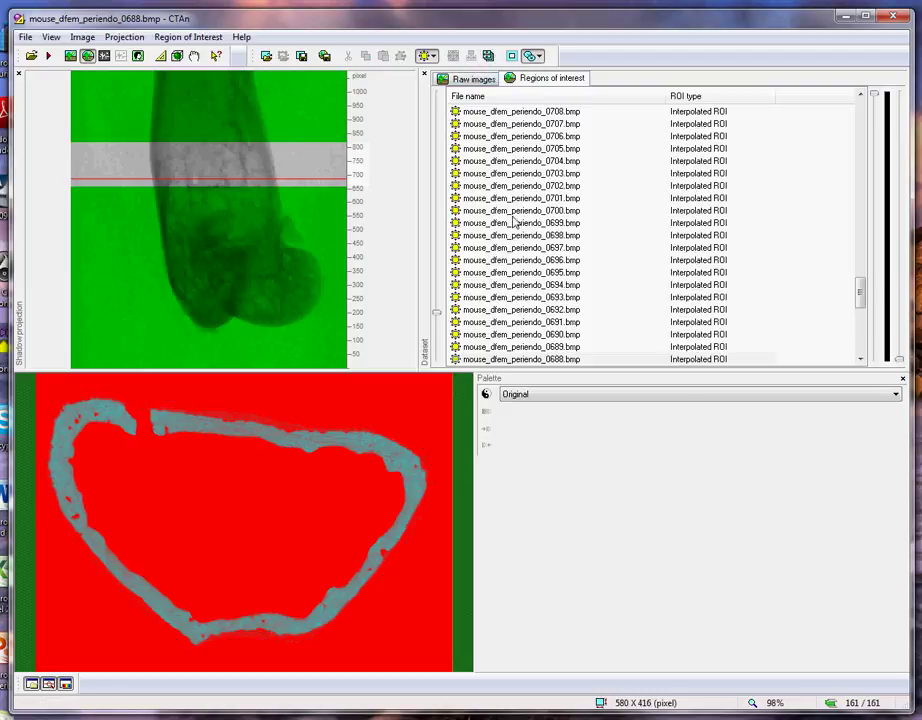
click(509, 224)
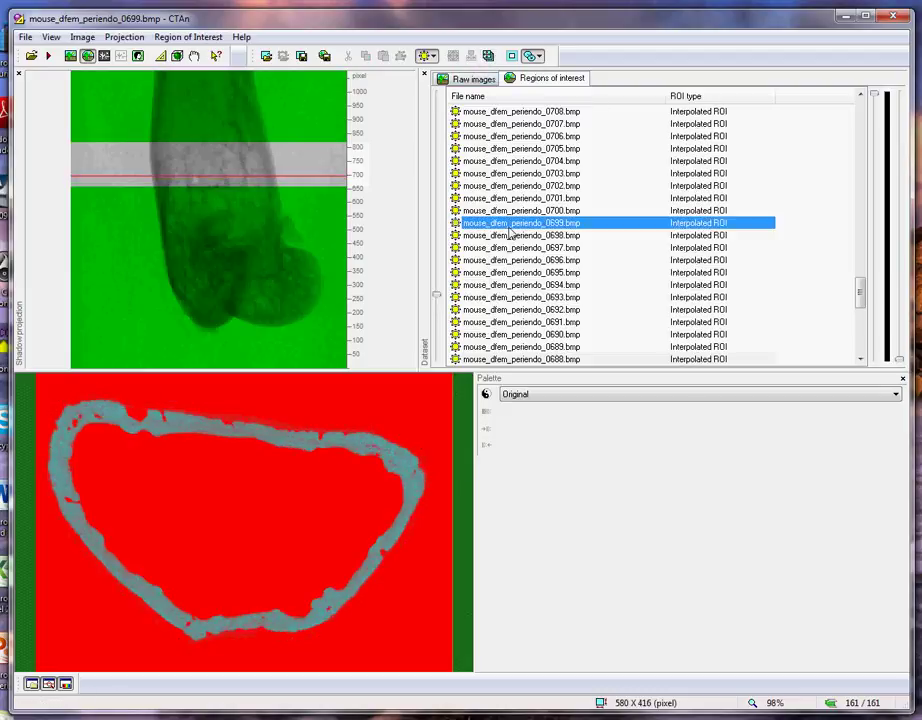
click(104, 56)
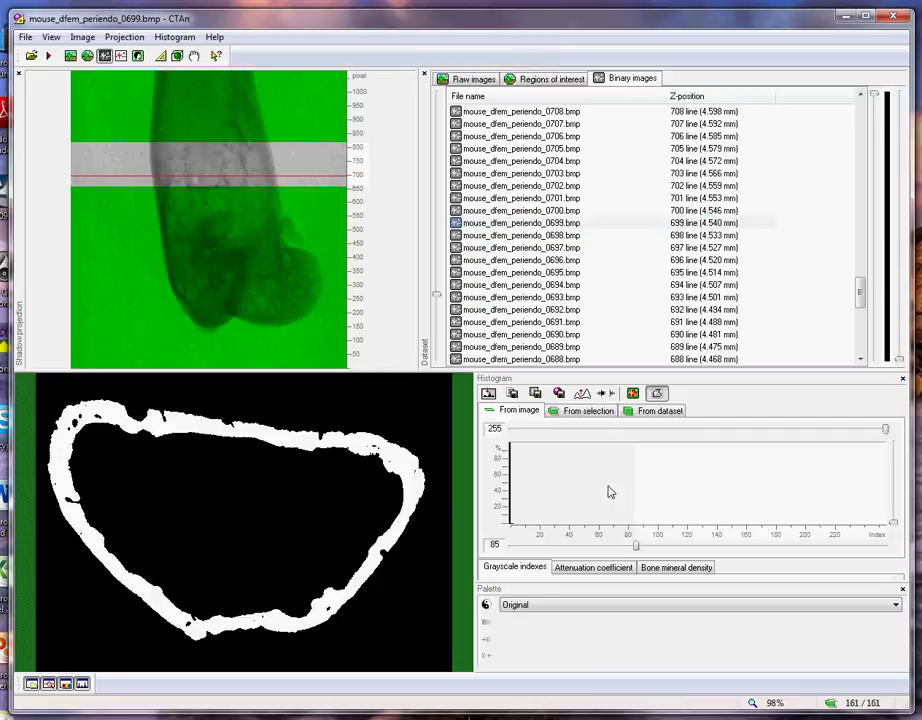
Switch the histogram to logarithmic scale and try lower thresholds between 69 and 122, ending at 85
click(582, 394)
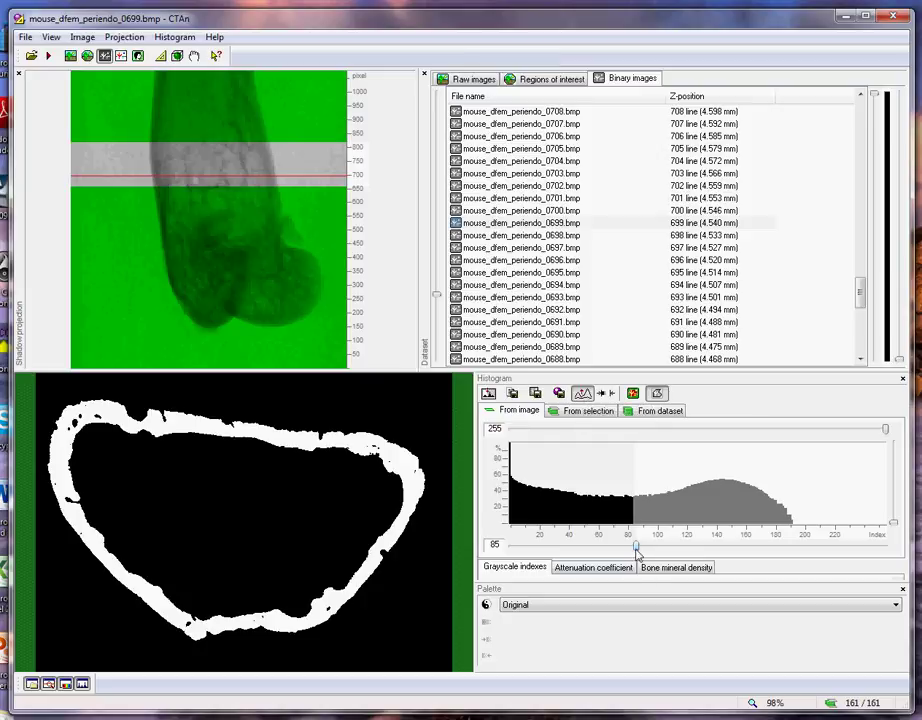
drag(637, 550, 611, 550)
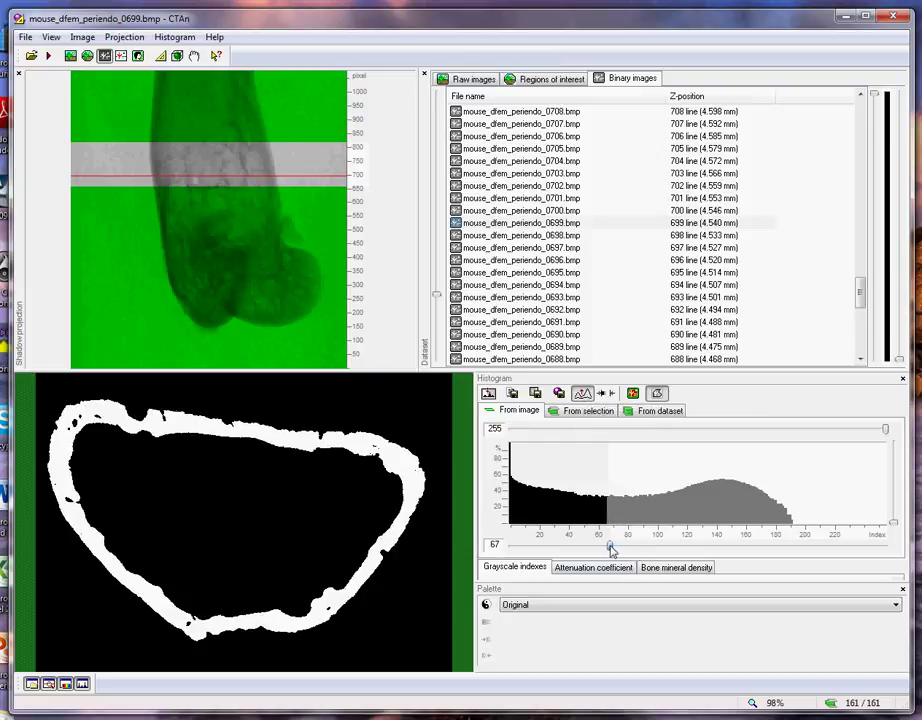
drag(611, 549, 692, 552)
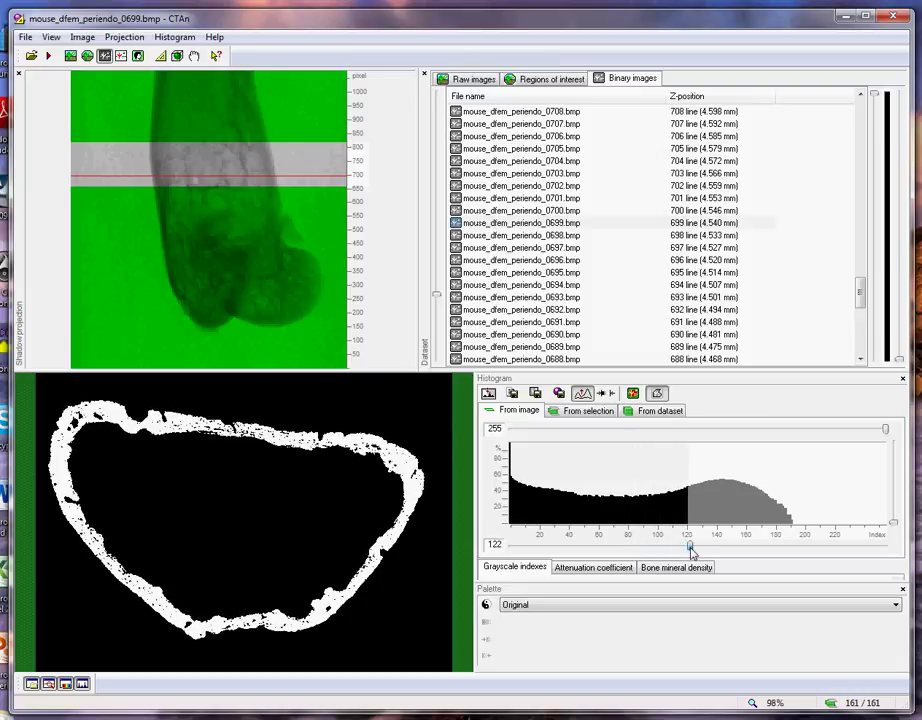
drag(690, 551, 636, 555)
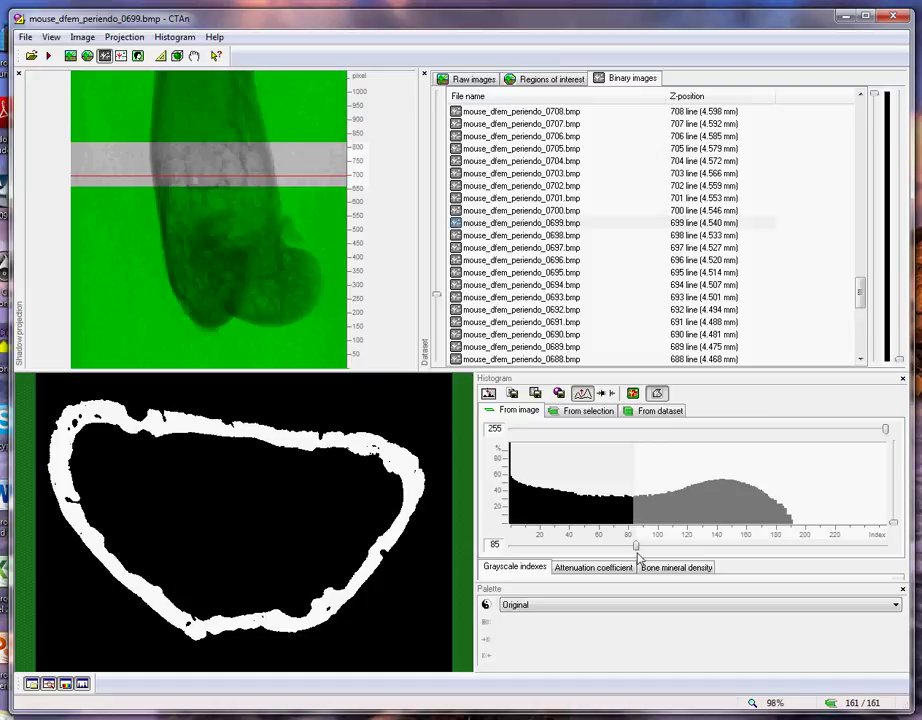
Open custom processing with the enlarged slice view, internal plug-in list, and Palette panel closed
click(139, 56)
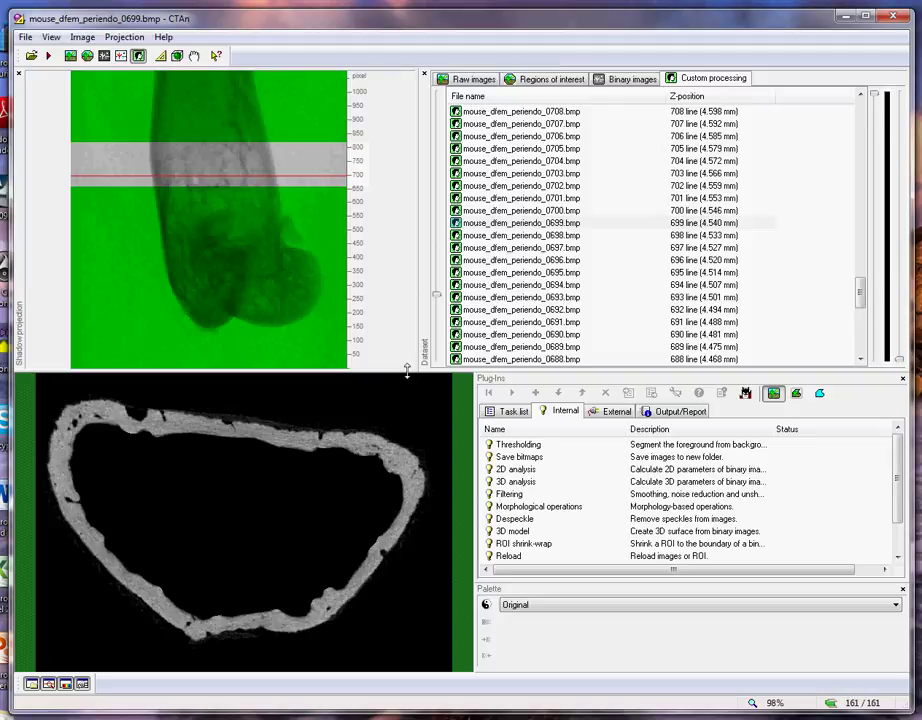
drag(412, 372, 407, 305)
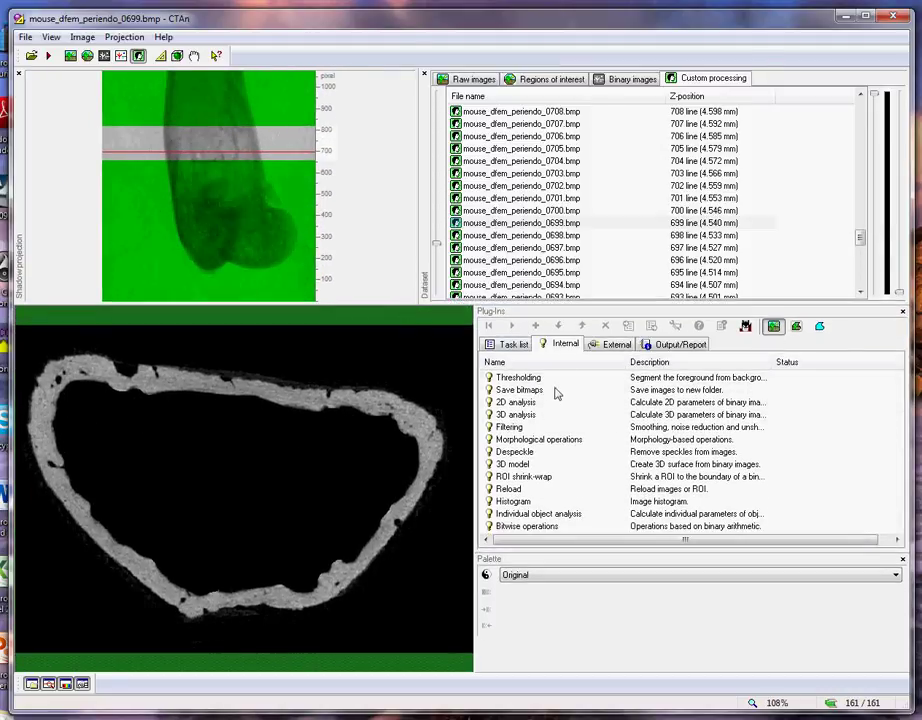
click(516, 345)
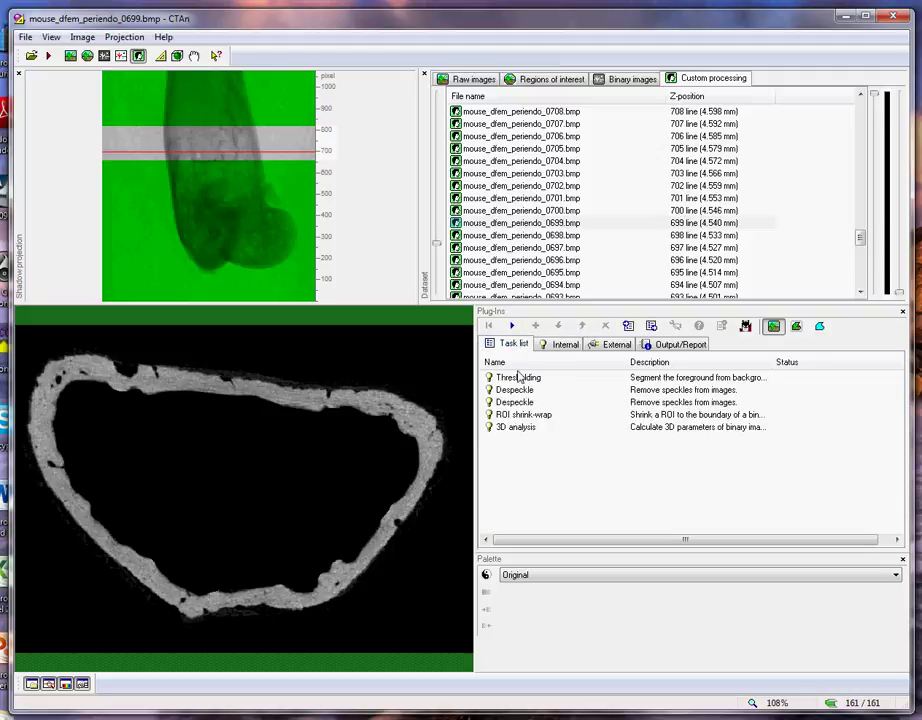
click(563, 346)
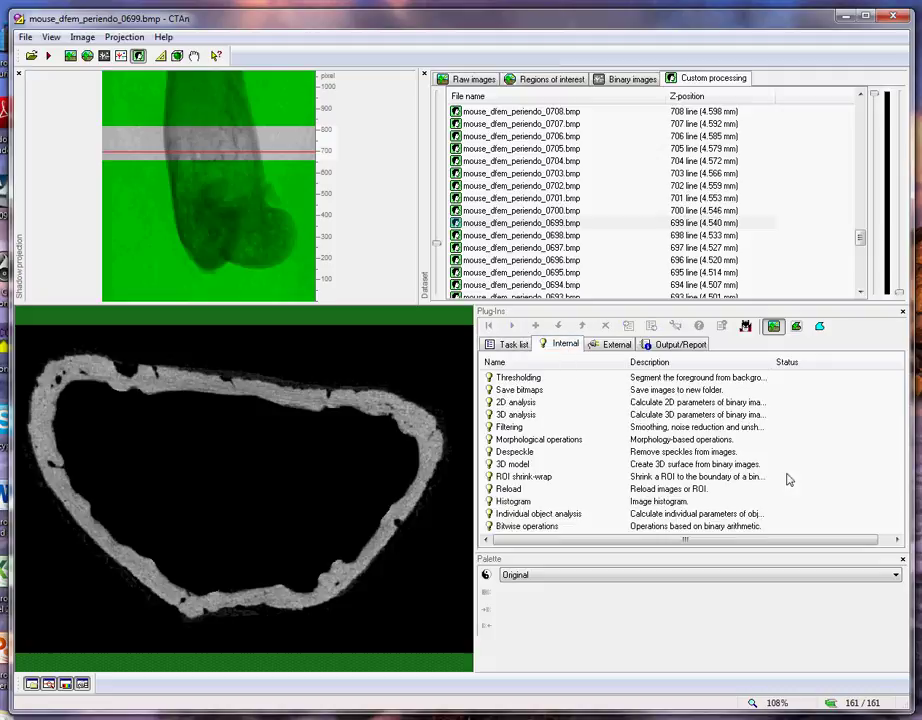
click(900, 561)
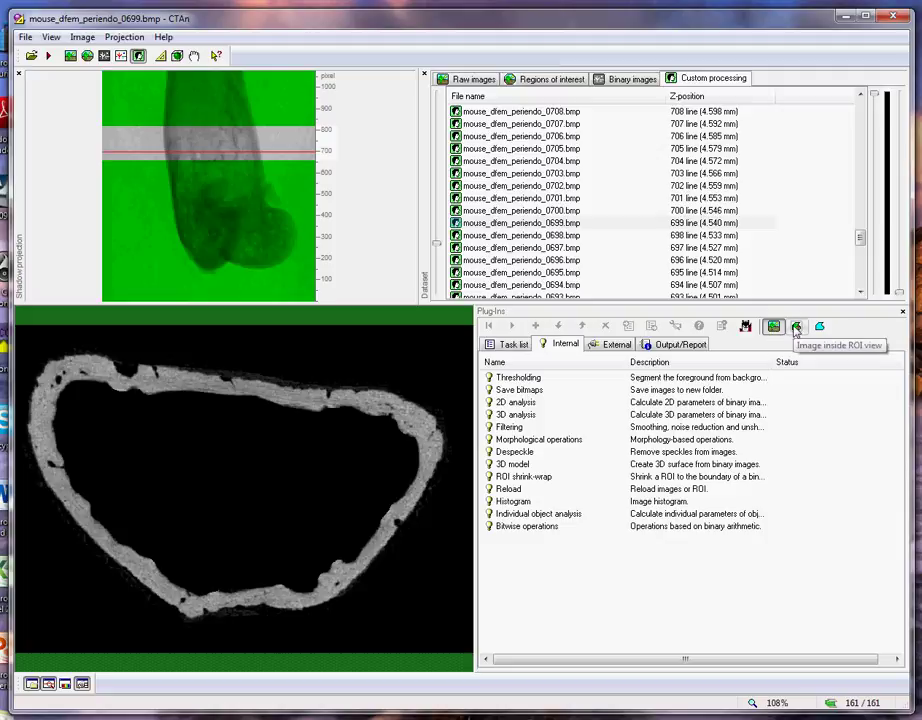
Preview the ROI, return to the bone image, and select the Thresholding plug-in
click(820, 328)
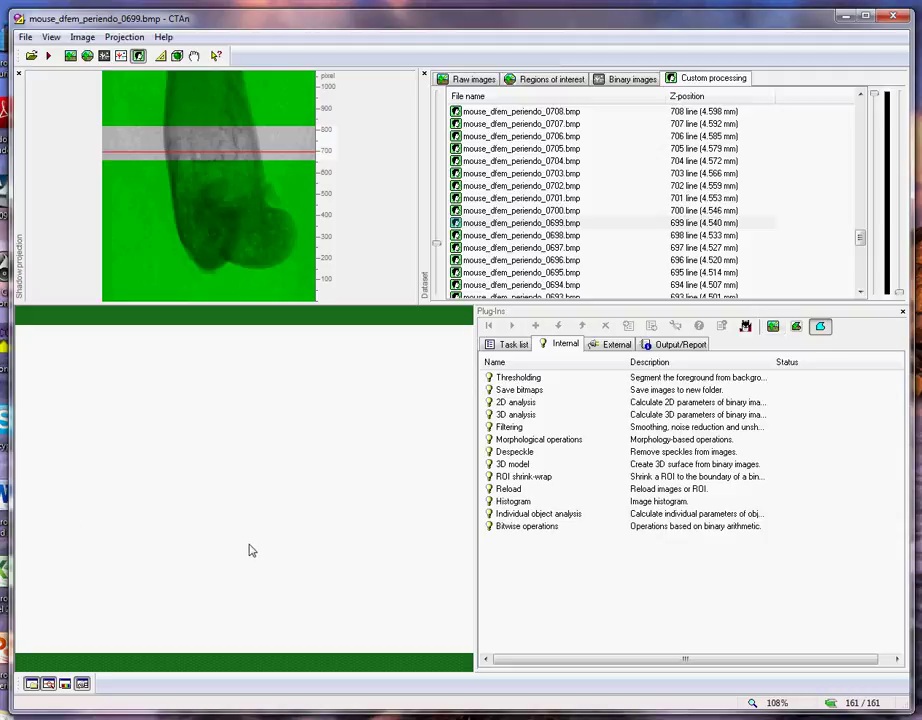
click(774, 327)
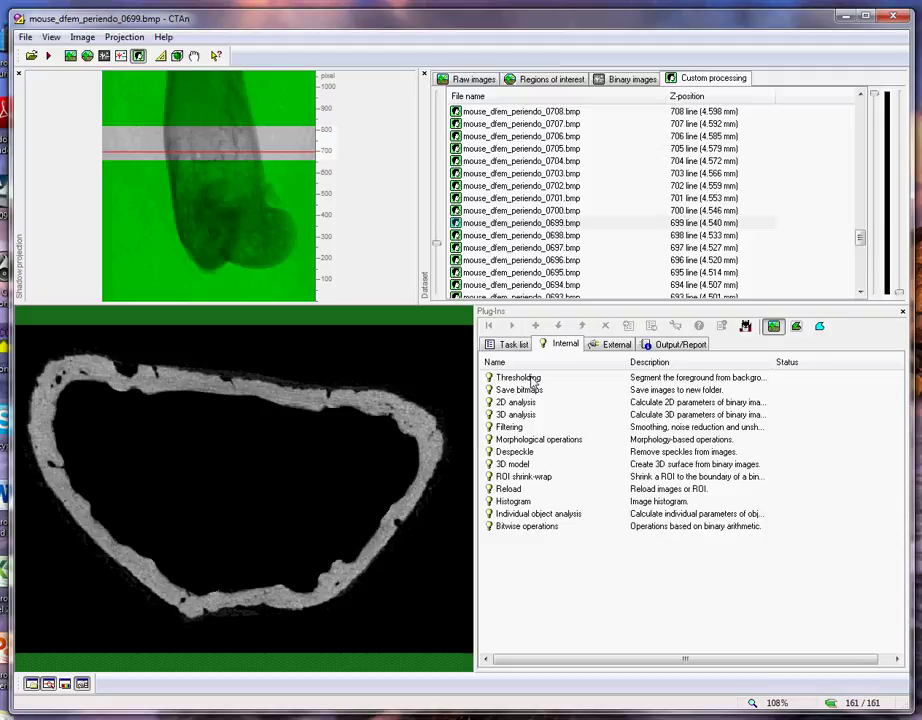
click(528, 379)
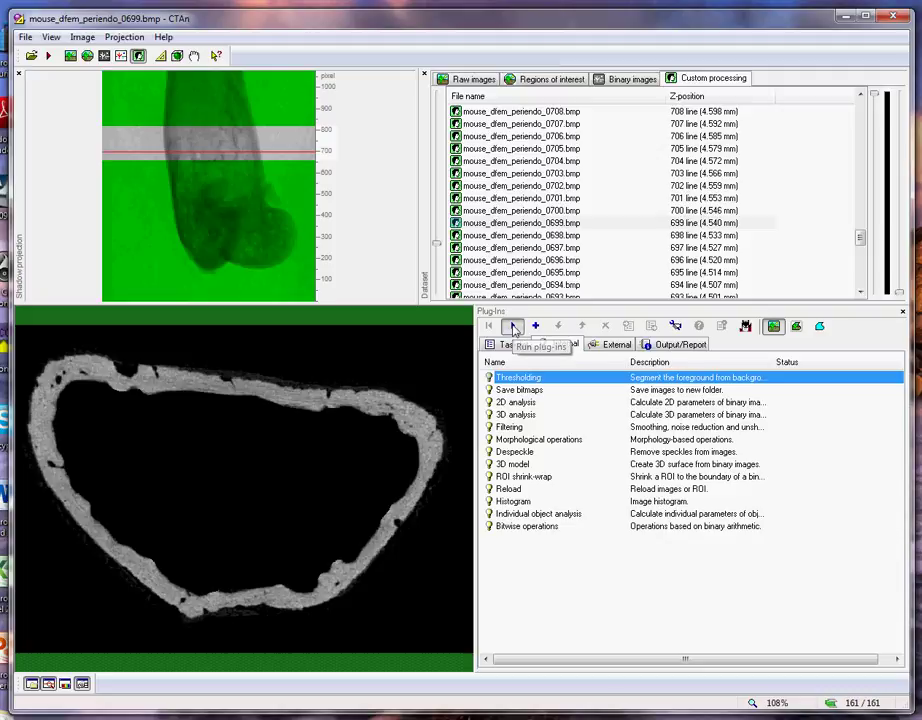
Run Thresholding with Global levels Low 85 and High 255
click(512, 327)
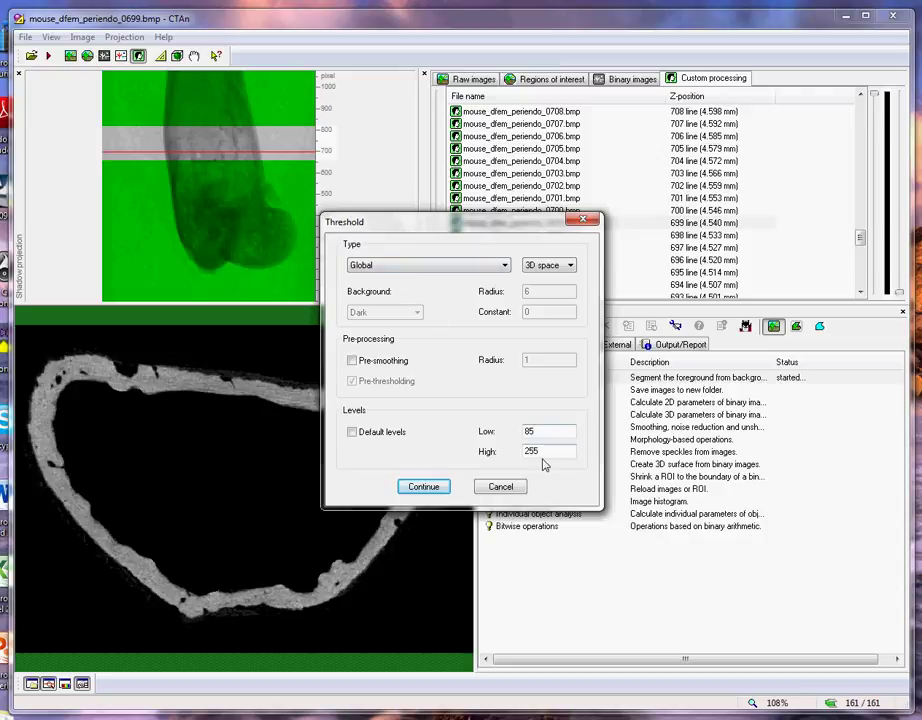
click(423, 486)
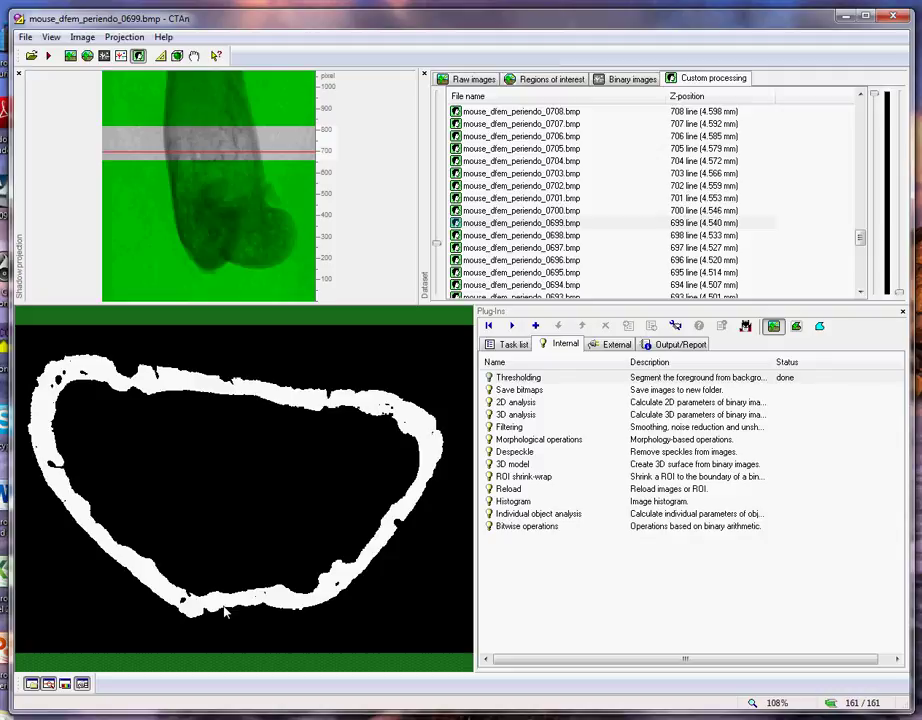
Run ROI shrink-wrap in Shrink-wrap mode with 2D space and preview the filled ROI
click(522, 477)
click(512, 327)
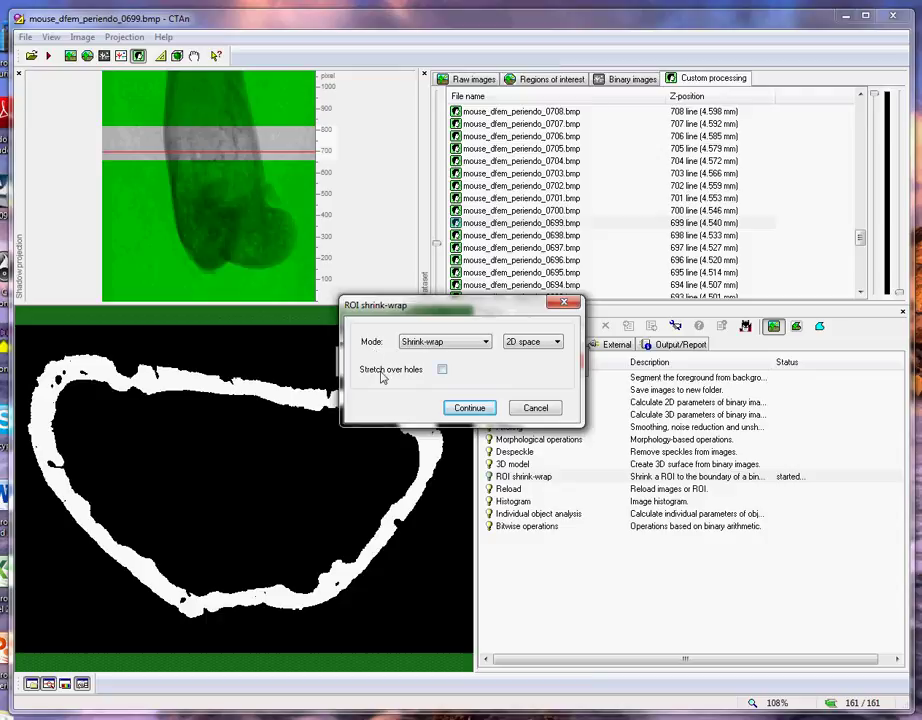
click(470, 408)
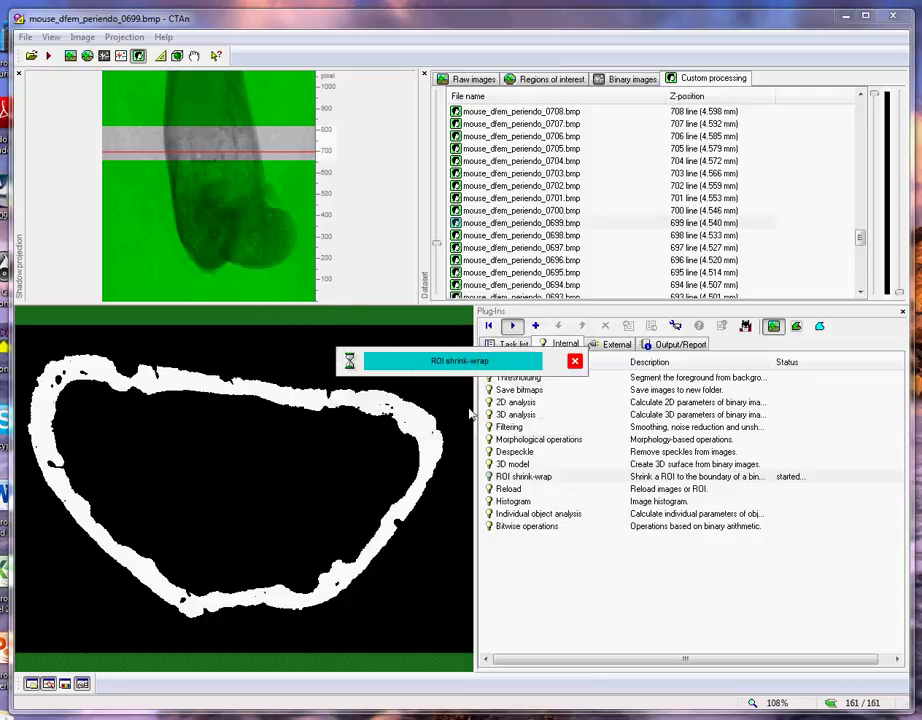
click(819, 327)
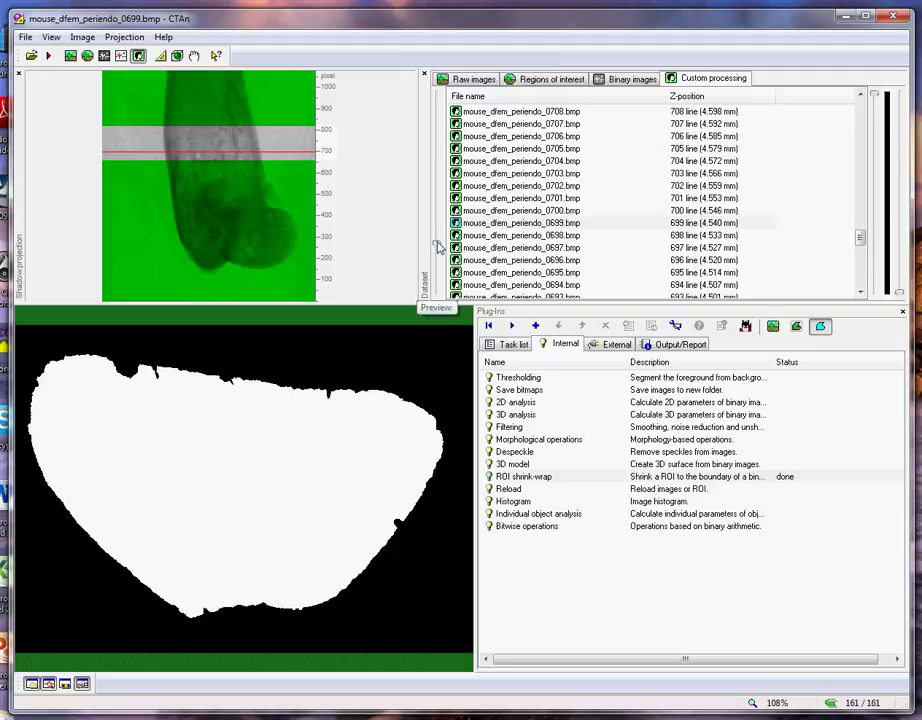
Stop playback, view slice 0685's ROI, and close the shrink-wrap settings unchanged
click(746, 327)
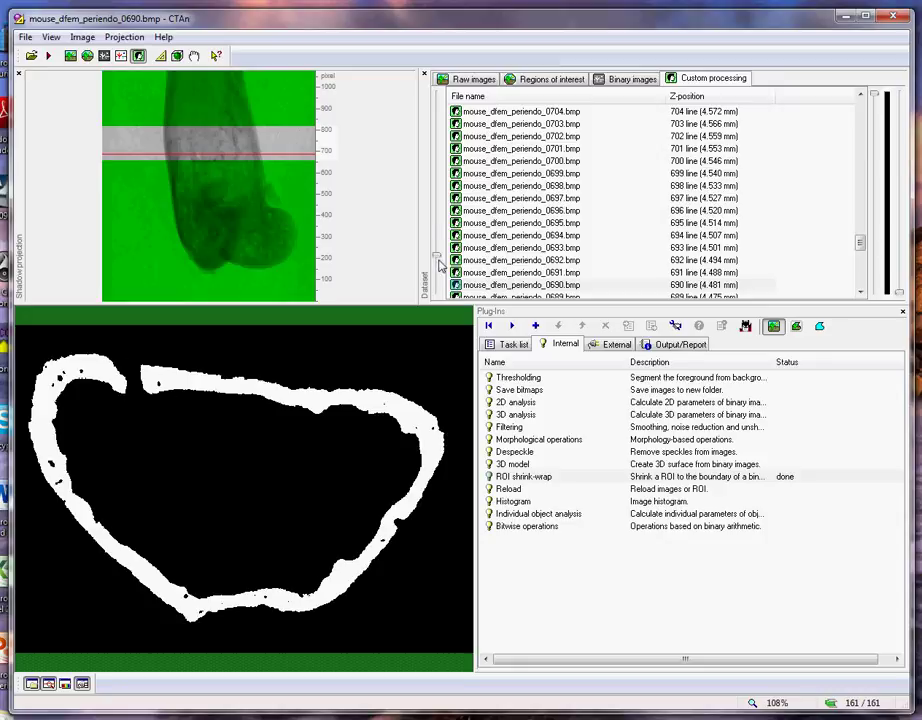
drag(437, 262, 440, 266)
click(820, 326)
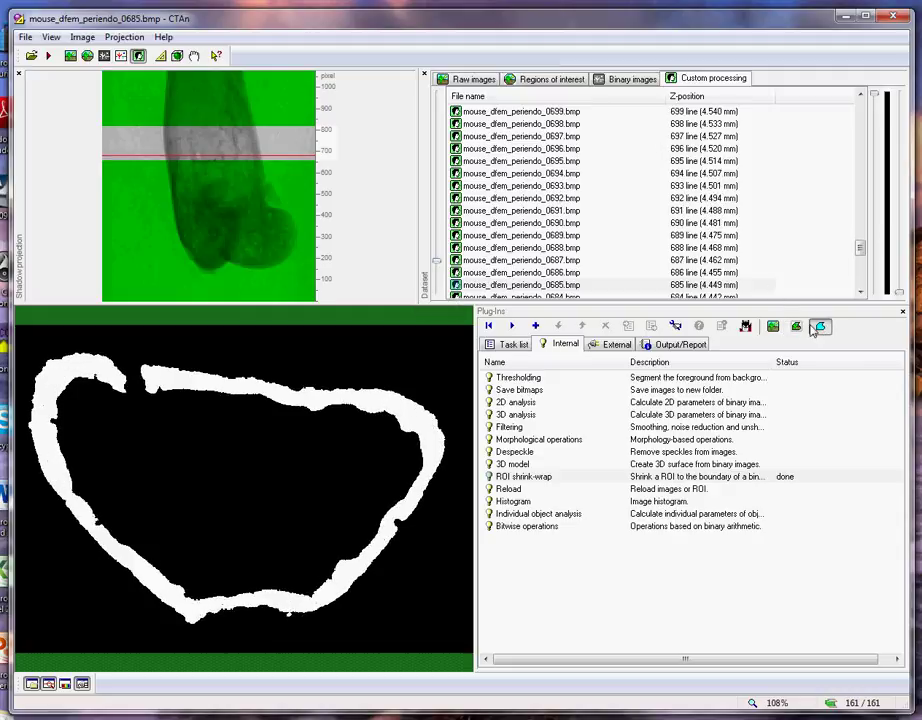
double_click(538, 478)
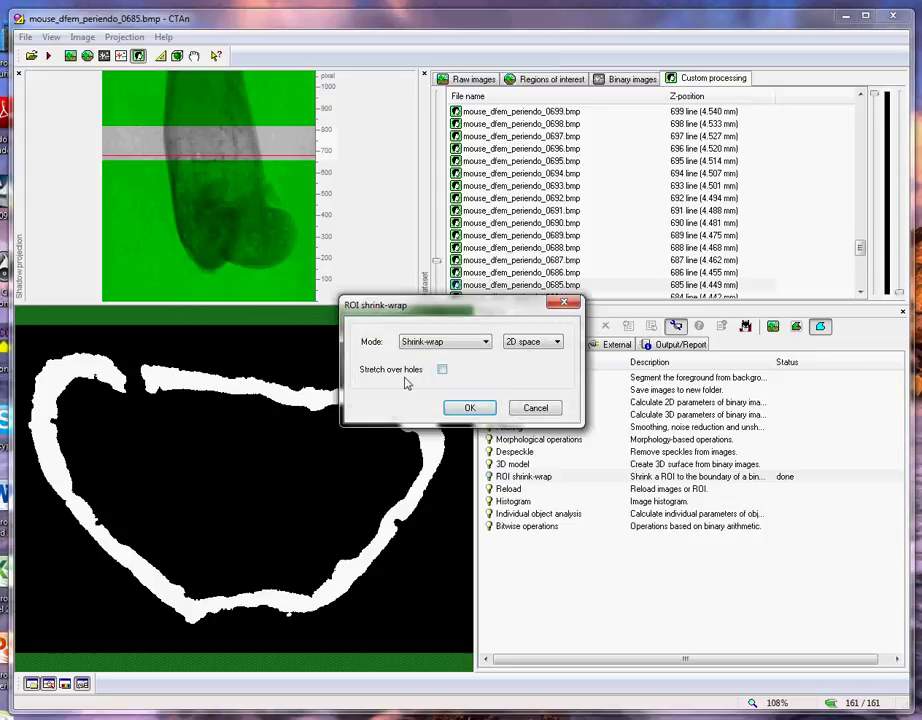
click(540, 410)
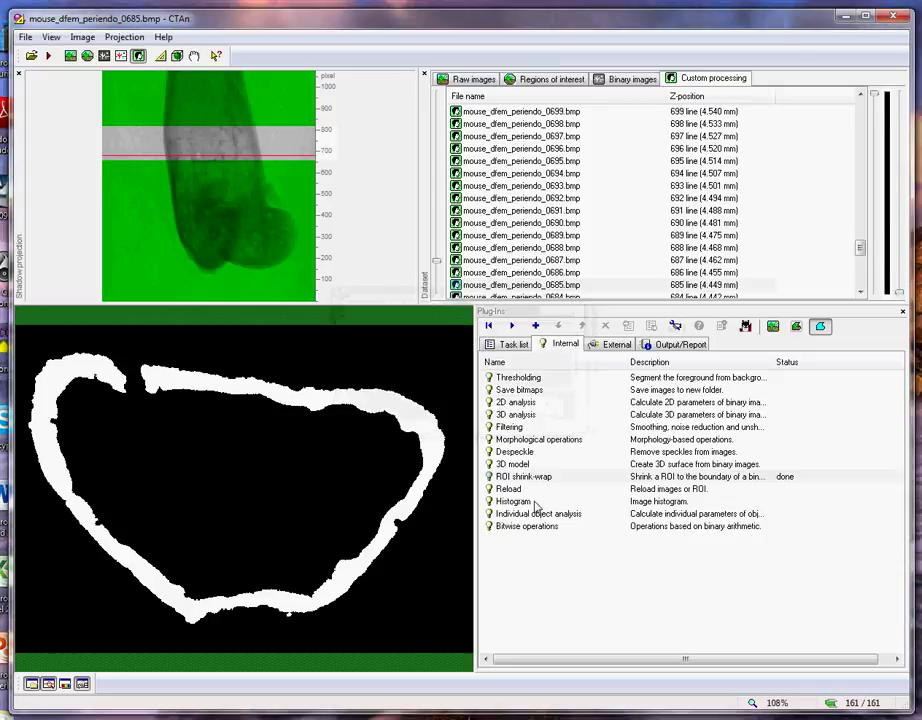
Reload the region of interest with the Reload plug-in, then cancel the ROI shrink-wrap settings
double_click(509, 489)
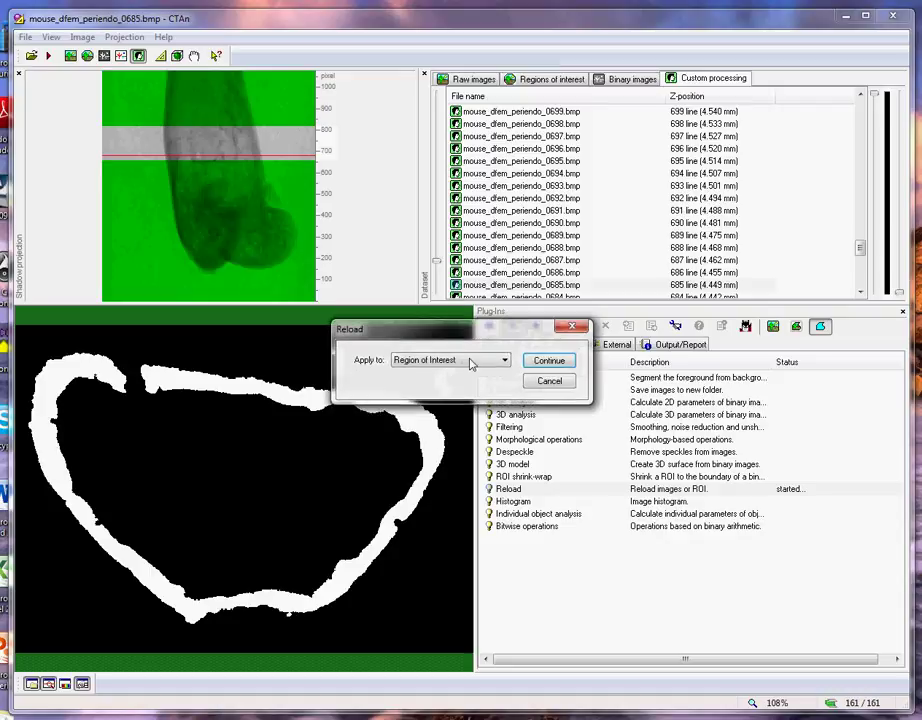
click(547, 362)
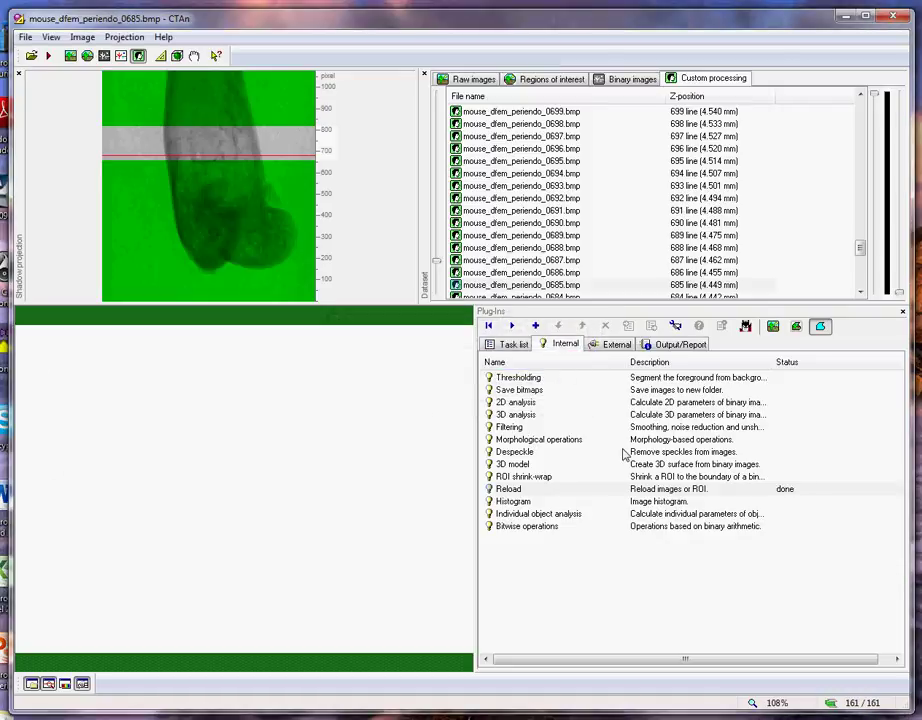
click(535, 477)
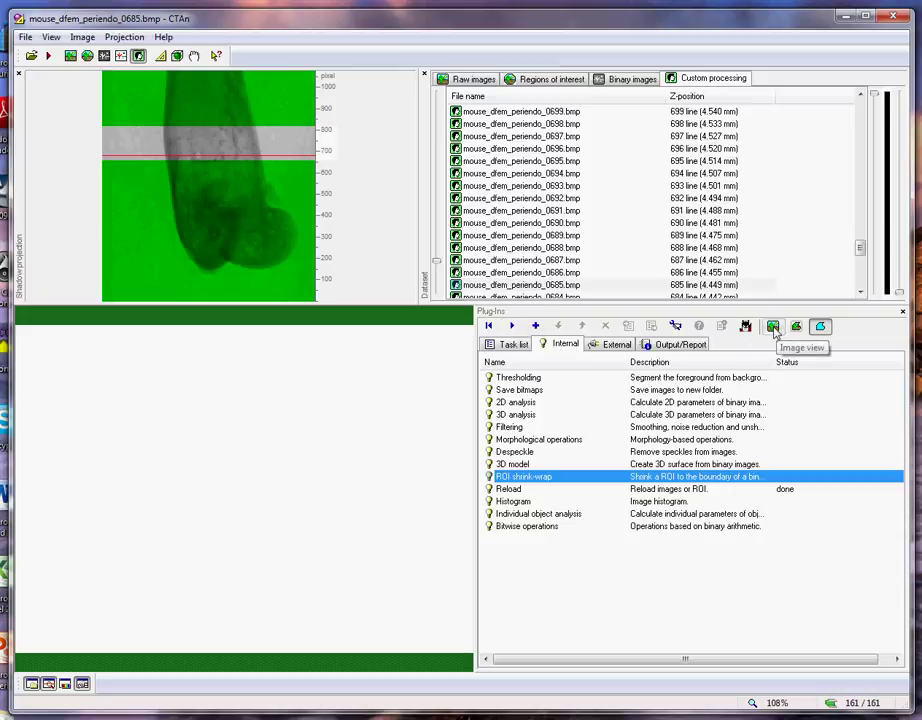
double_click(540, 482)
click(540, 407)
Measure the gap width in the binary bone ring and relaunch ROI shrink-wrap
click(773, 327)
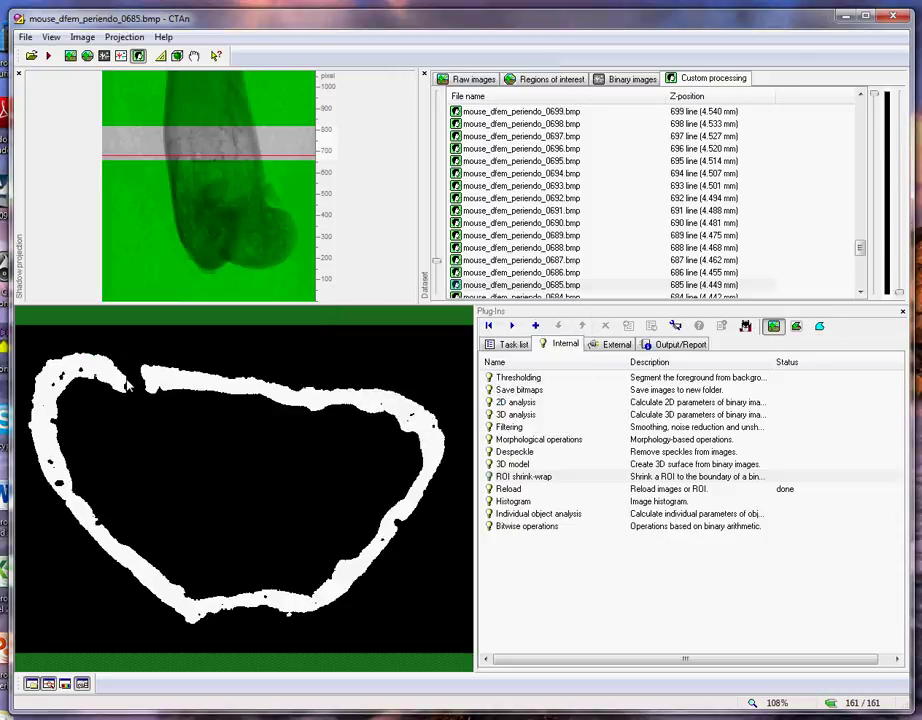
drag(127, 383, 151, 382)
click(539, 480)
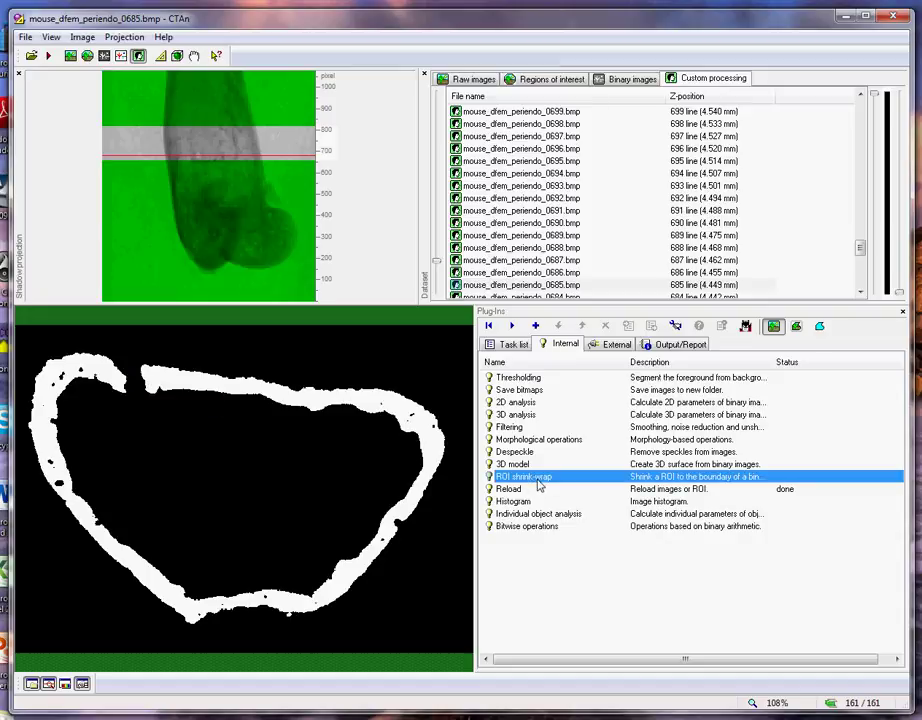
click(512, 326)
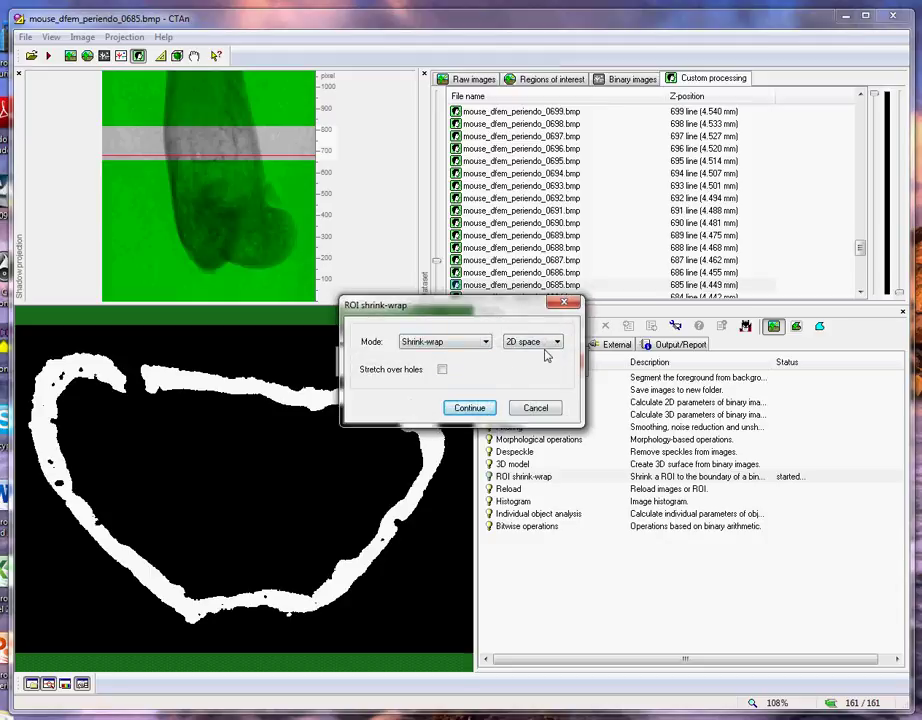
Enable Stretch over holes with a 32-pixel diameter and rerun the 2D shrink-wrap
click(441, 371)
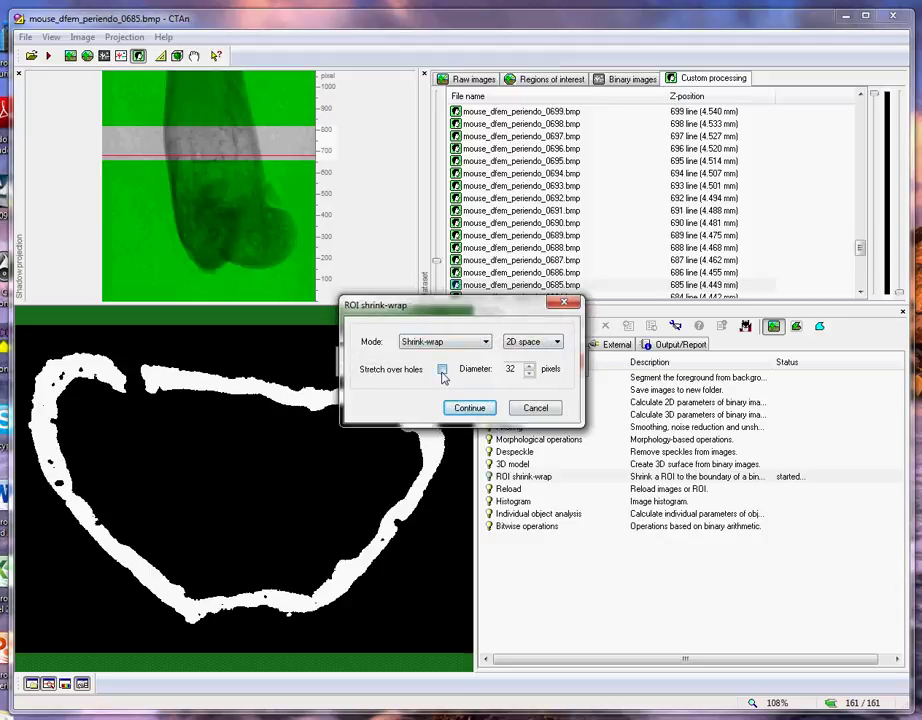
click(533, 376)
click(469, 408)
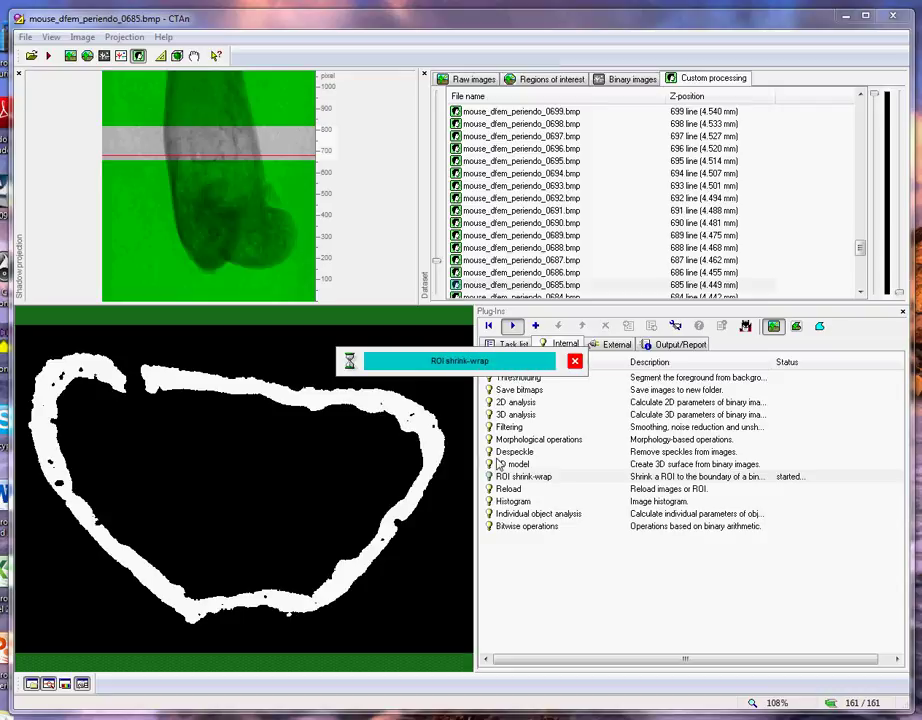
Check the filled shrink-wrapped ROI, then display the binary bone ring of slice 0730
click(820, 327)
drag(437, 263, 435, 210)
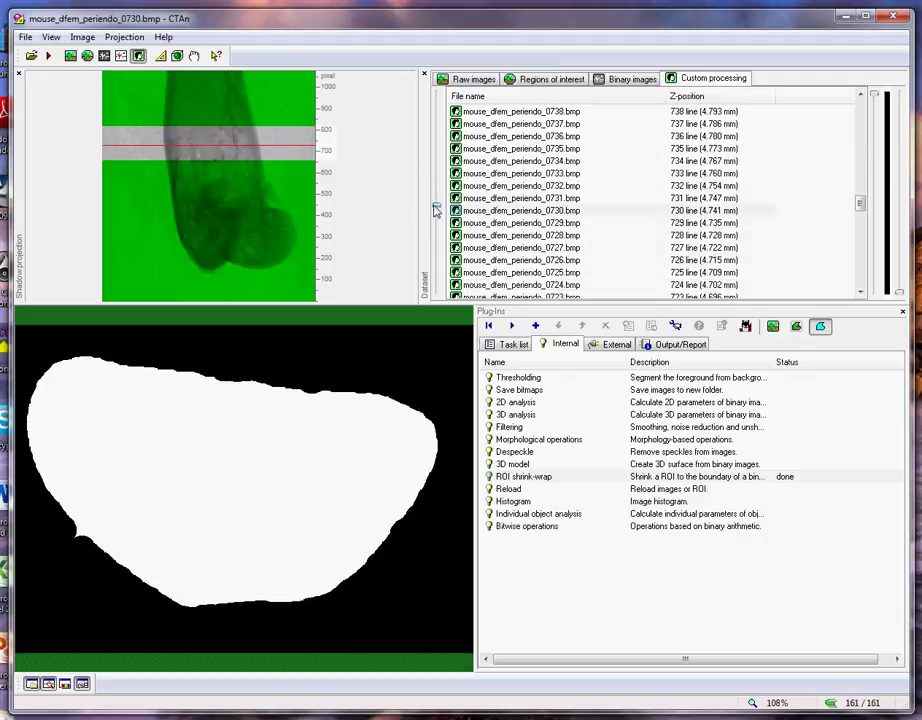
click(548, 213)
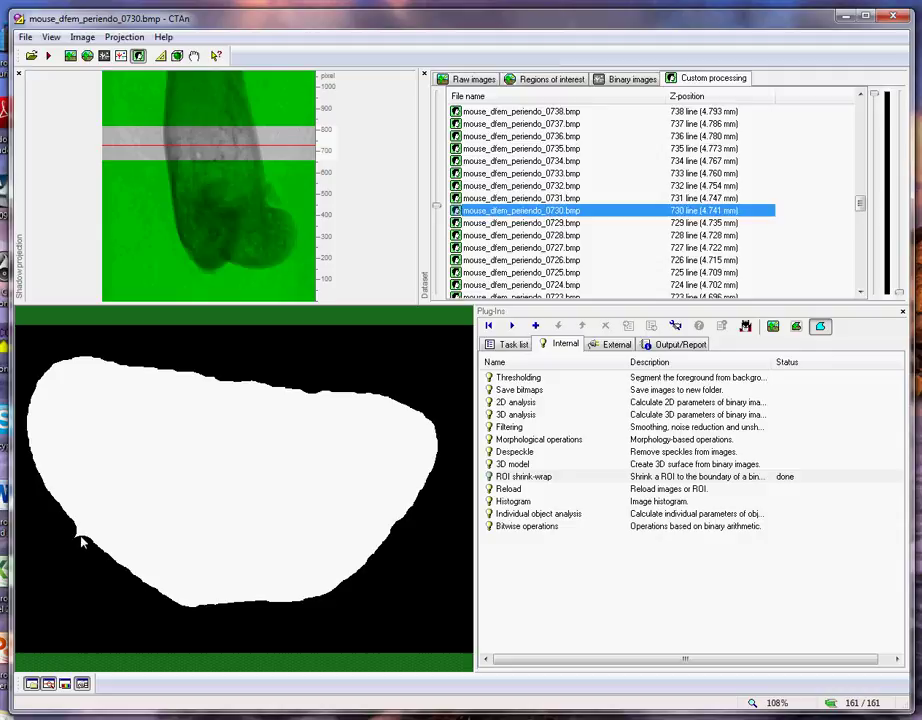
click(773, 326)
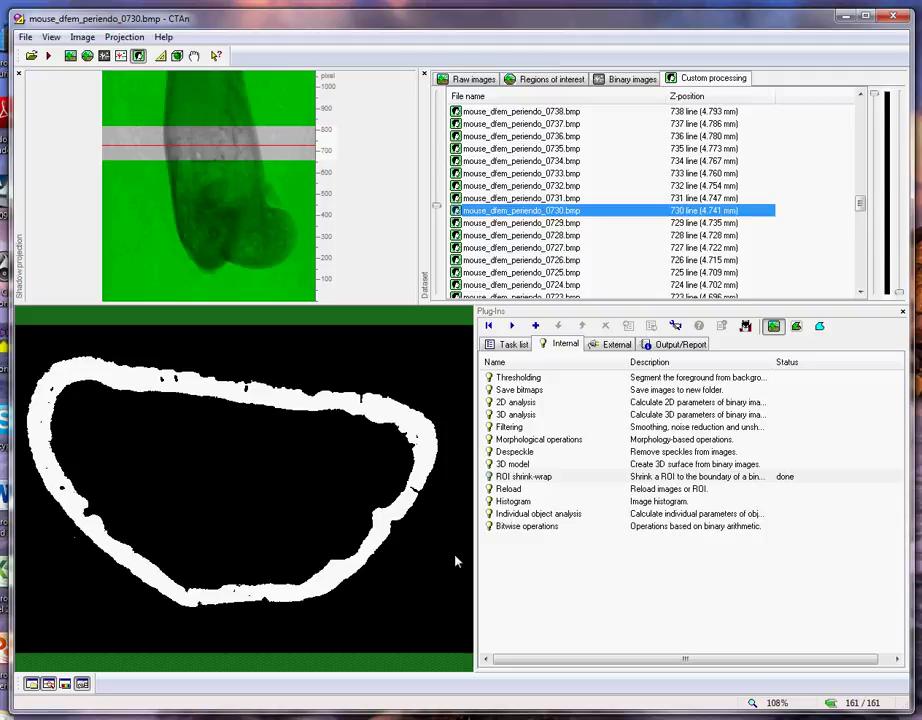
Run Despeckle as a 3D sweep that removes everything except the largest object
click(515, 451)
click(511, 325)
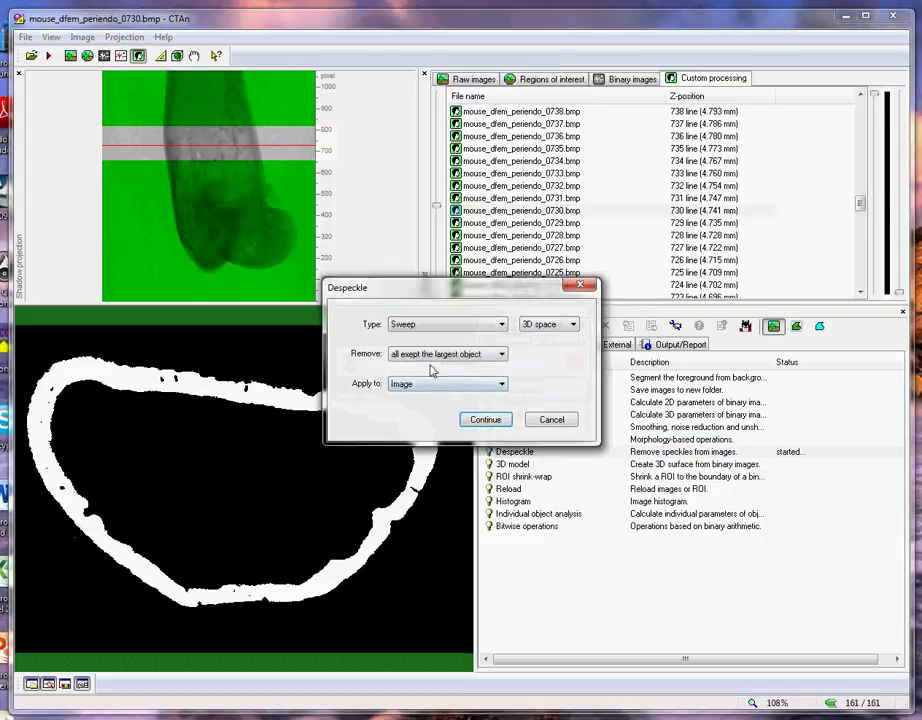
click(449, 354)
click(486, 421)
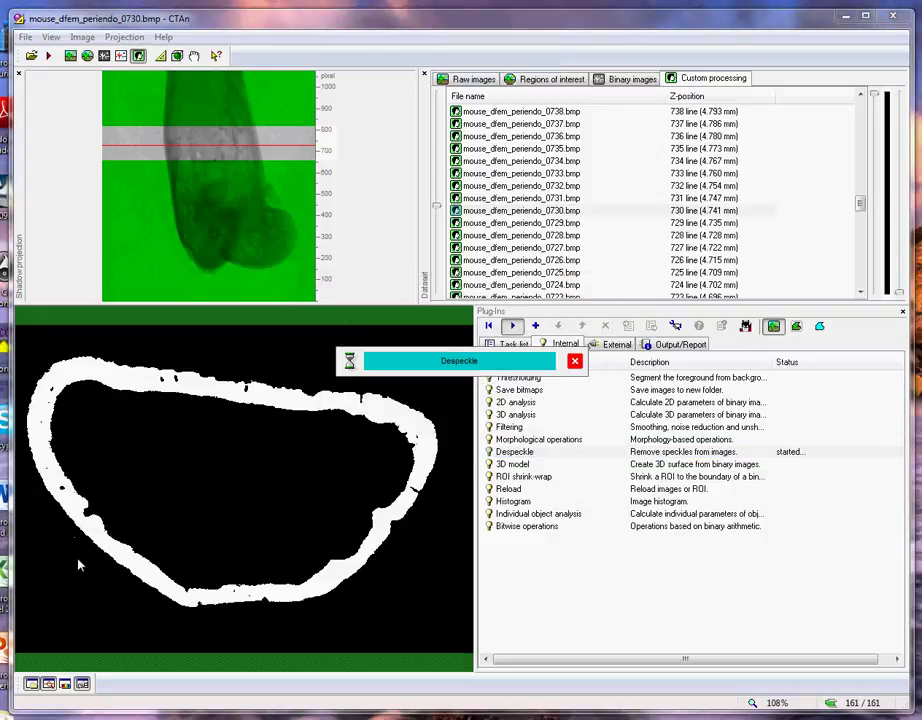
Rerun ROI shrink-wrap with 32-pixel stretch and check the filled ROI across slices
click(536, 479)
click(511, 325)
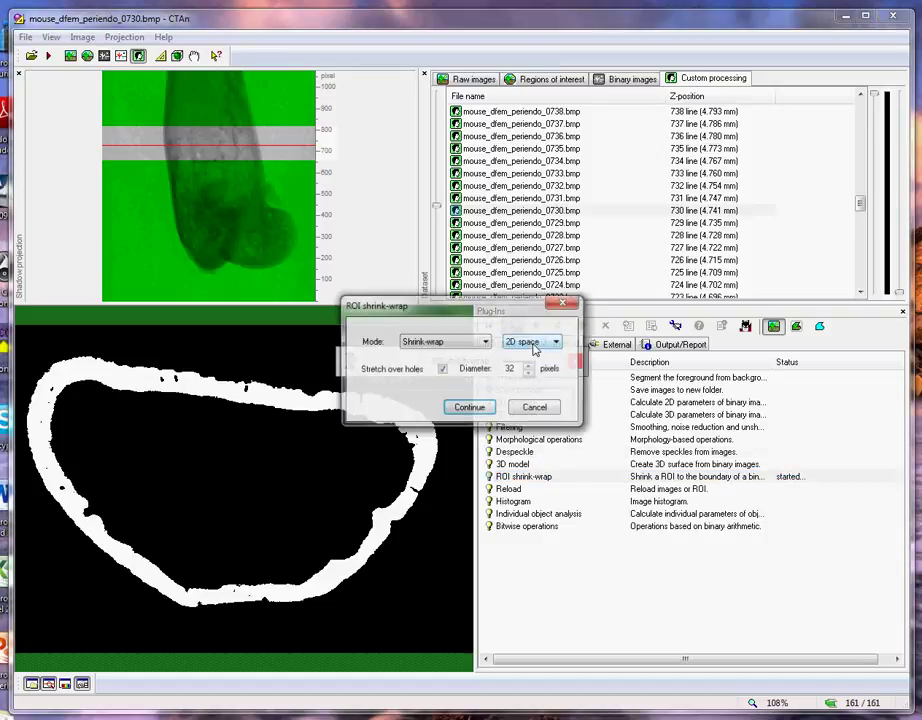
click(472, 407)
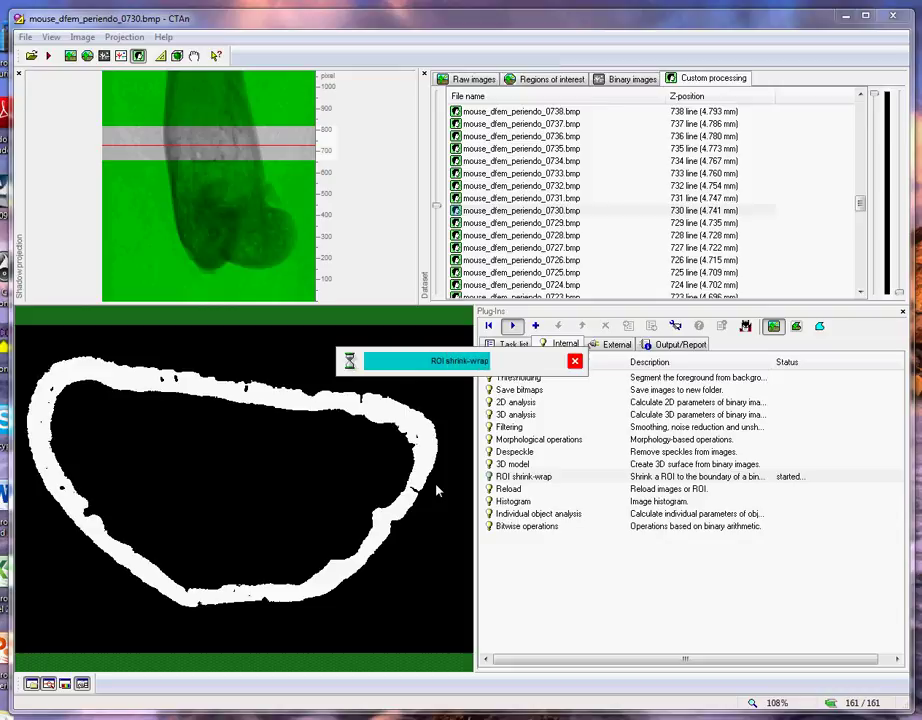
click(820, 328)
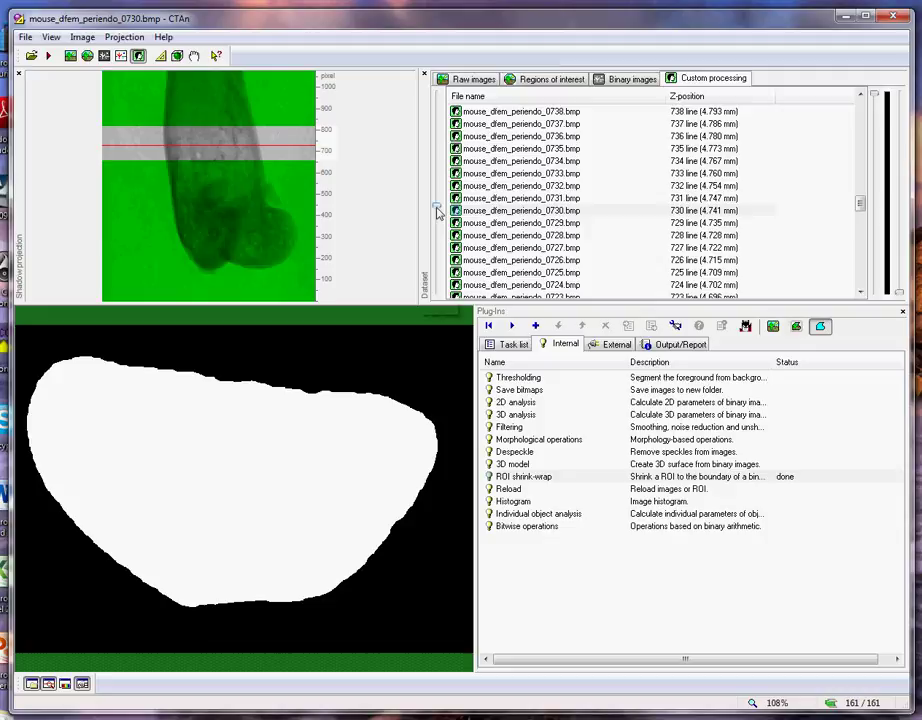
mouse_move(437, 210)
mouse_down()
mouse_move(440, 300)
mouse_move(453, 258)
mouse_move(437, 205)
mouse_move(437, 127)
mouse_move(437, 208)
mouse_up()
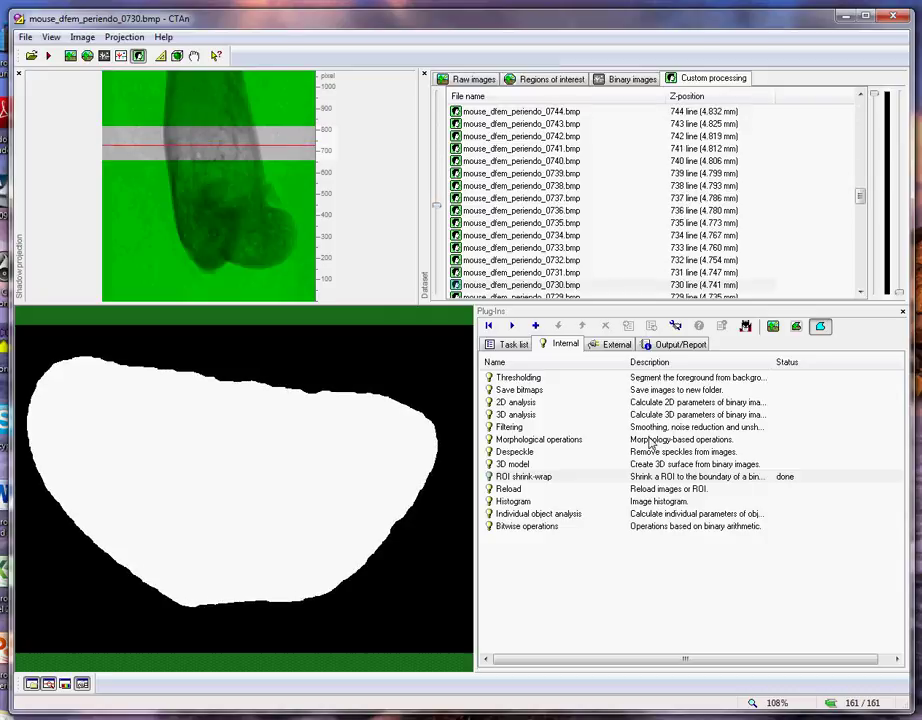
Append the Save bitmaps plug-in to the task list after 3D analysis
click(773, 326)
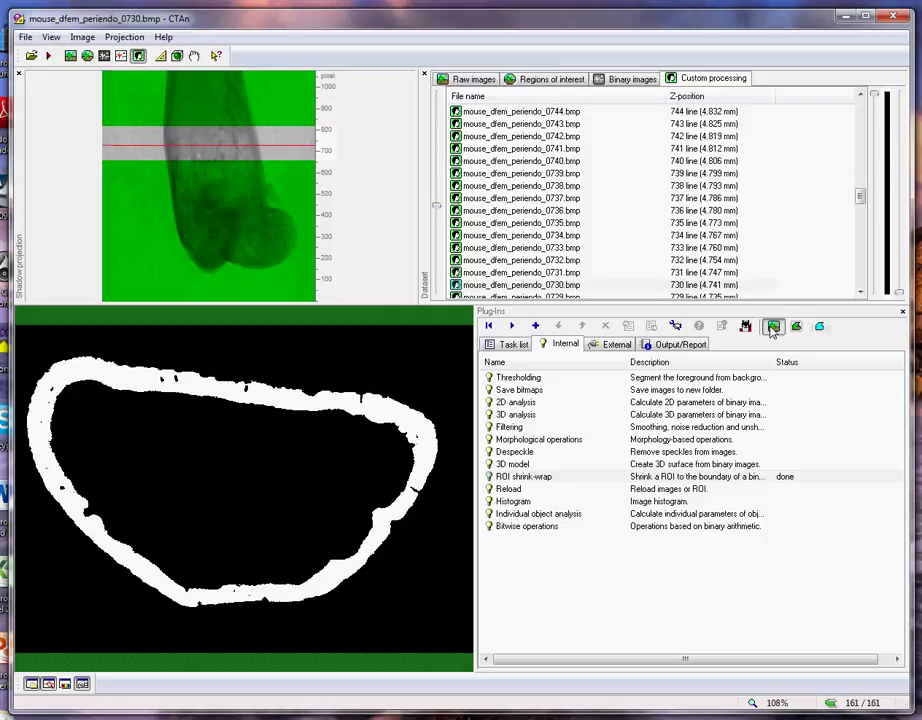
click(512, 345)
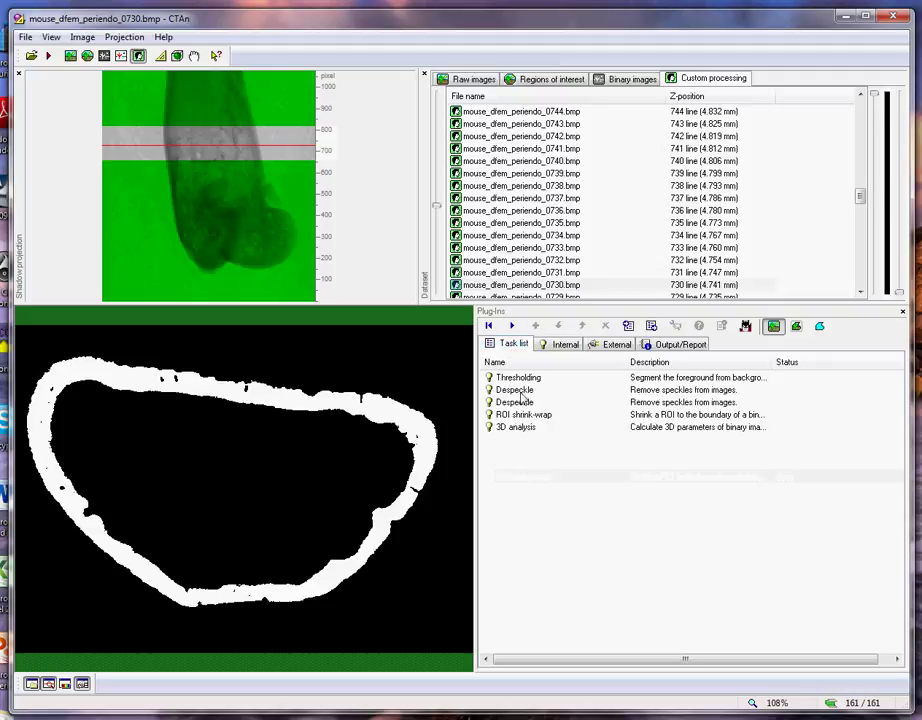
click(565, 345)
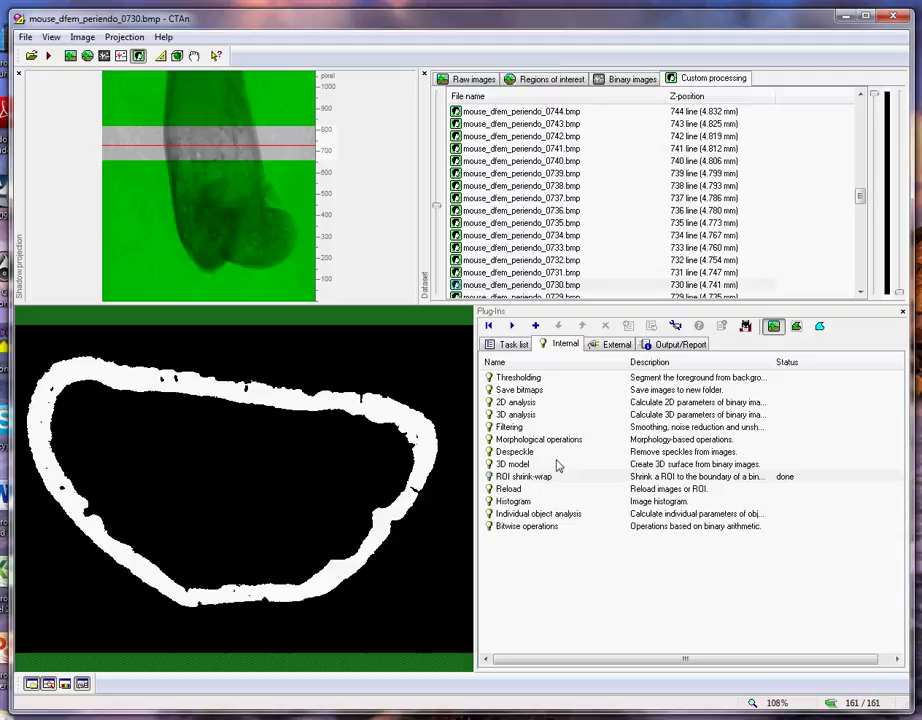
click(538, 390)
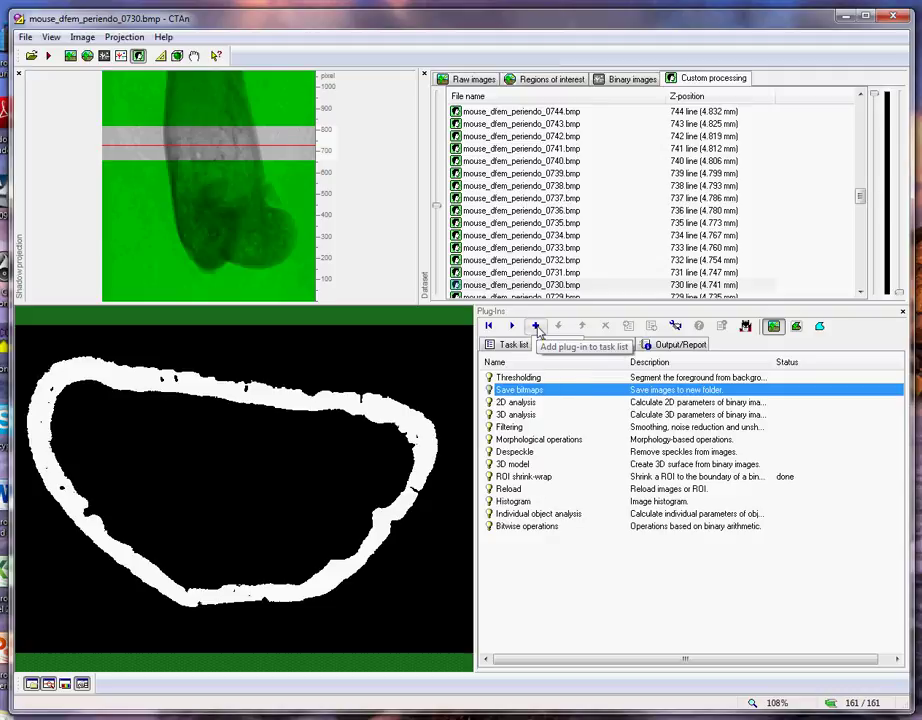
click(537, 330)
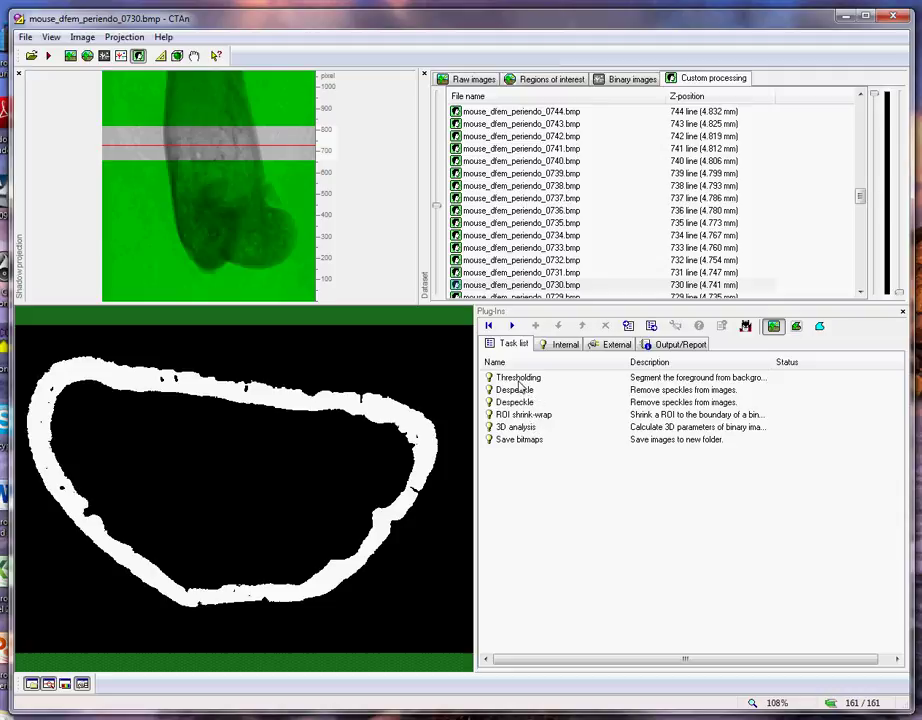
double_click(520, 380)
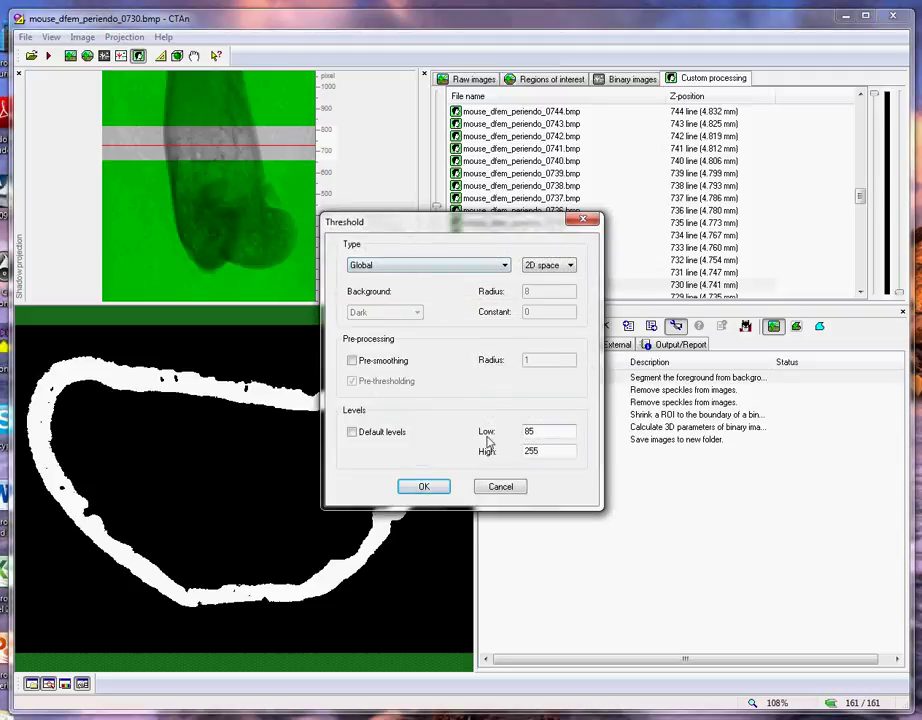
click(432, 488)
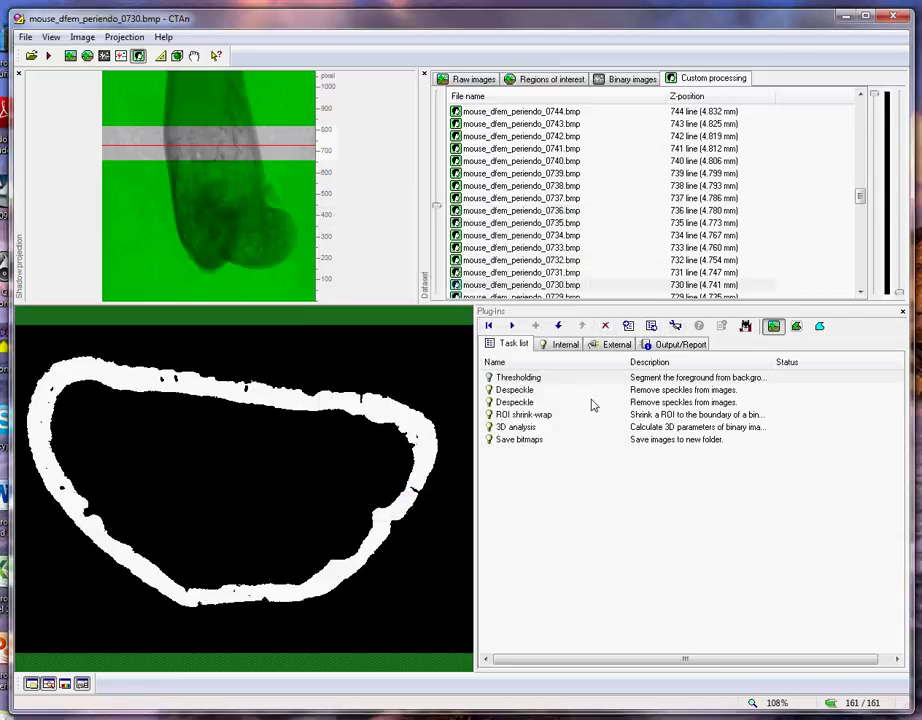
double_click(514, 391)
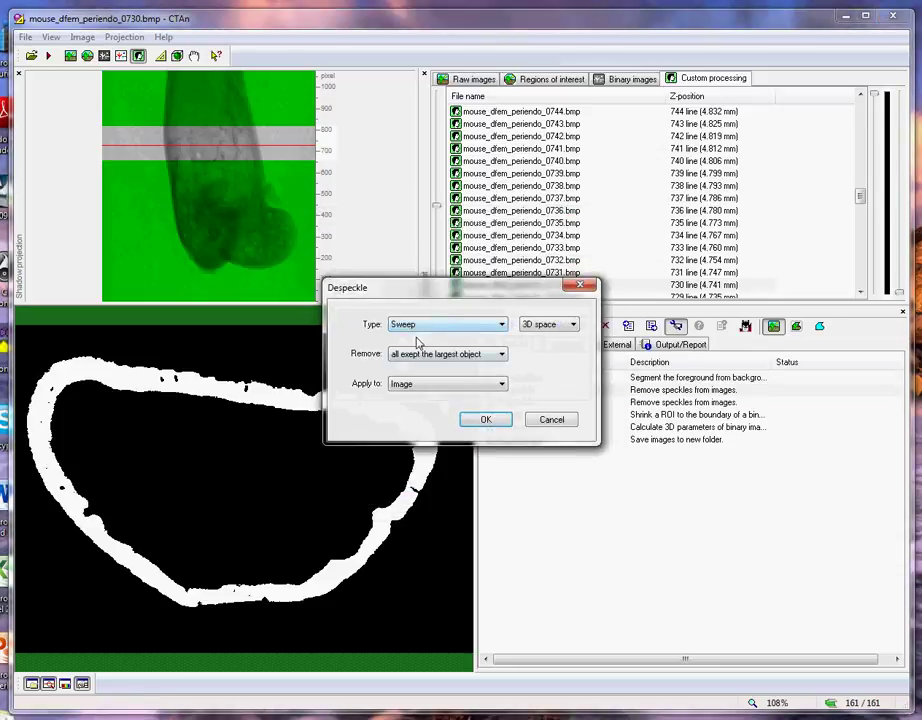
click(485, 419)
double_click(512, 401)
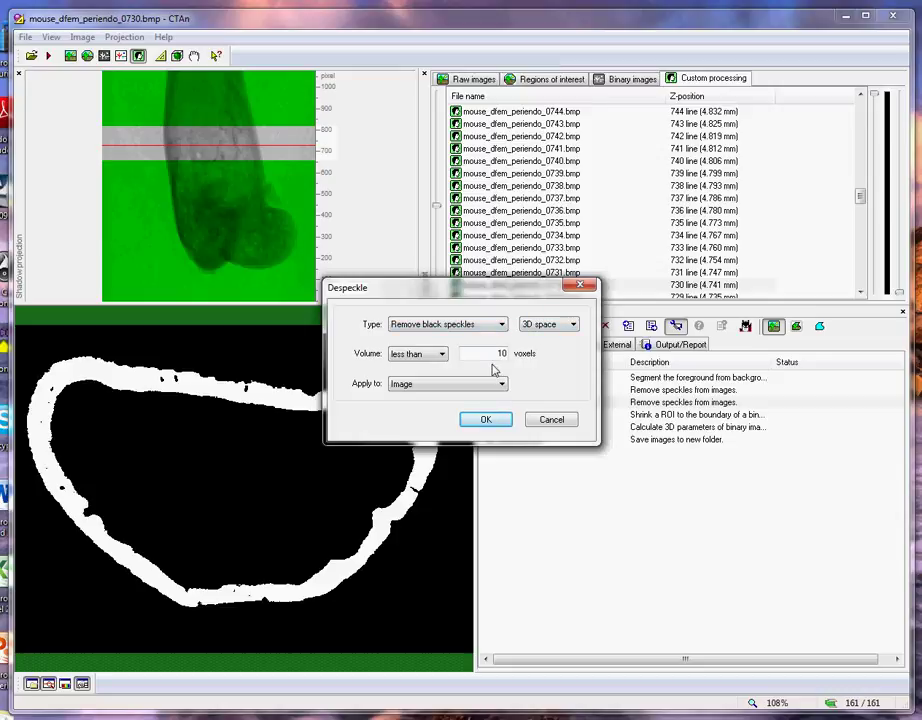
click(497, 420)
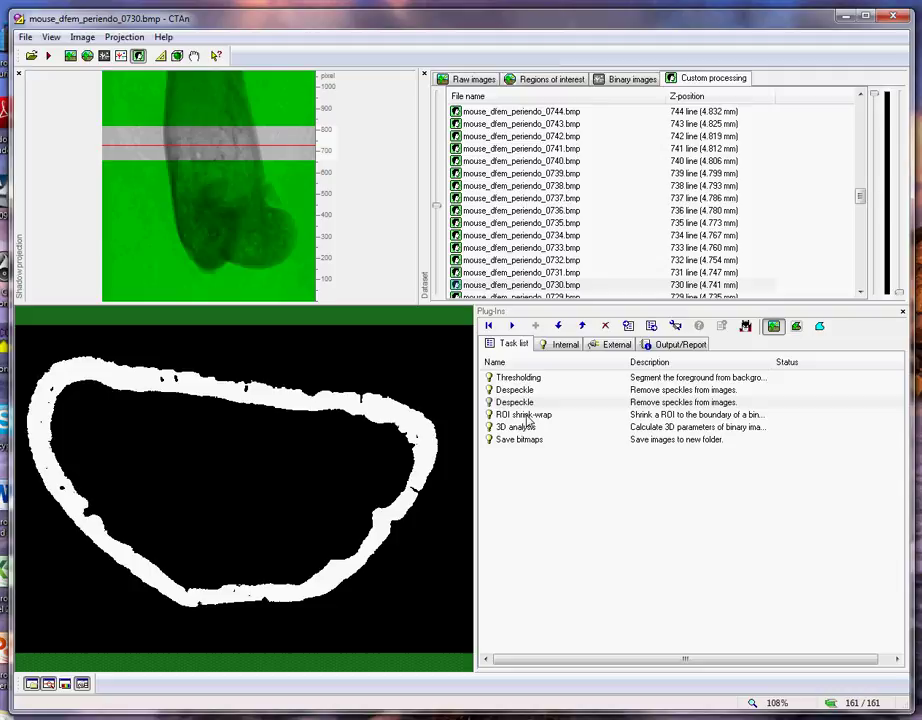
double_click(524, 416)
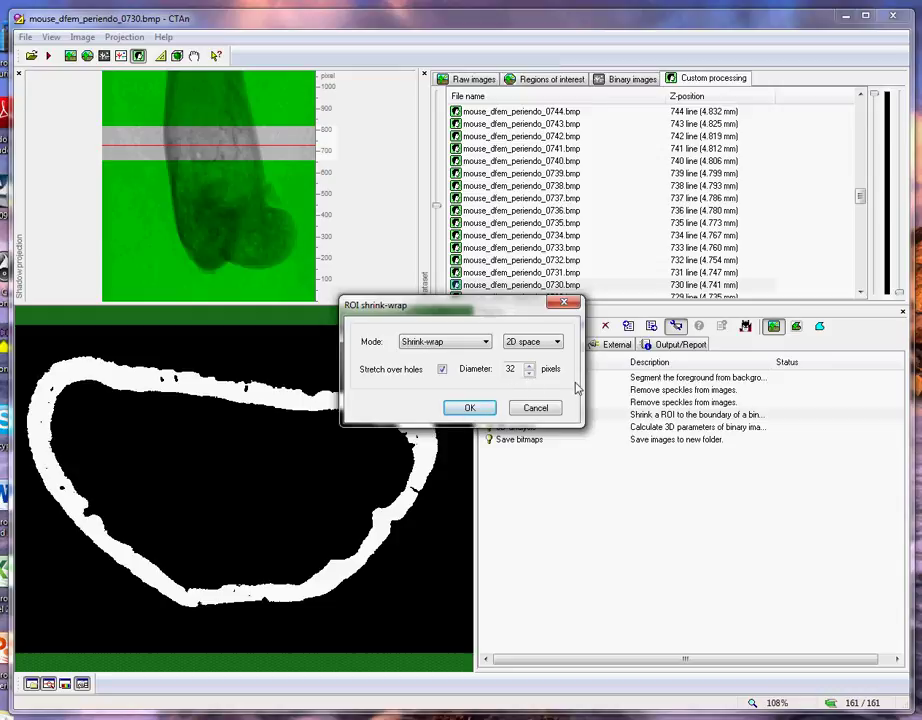
click(476, 410)
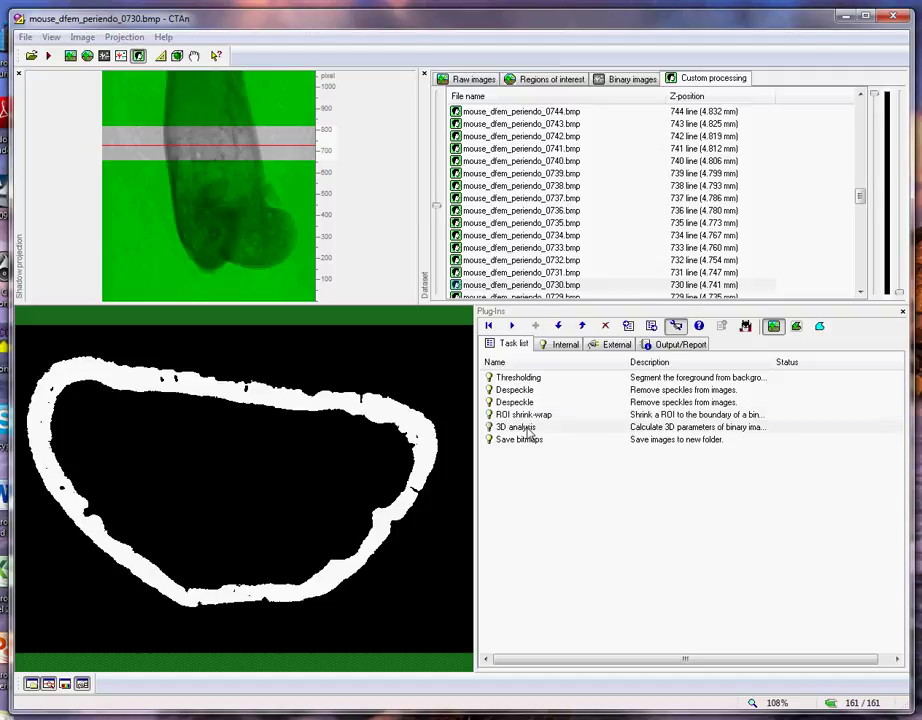
double_click(525, 429)
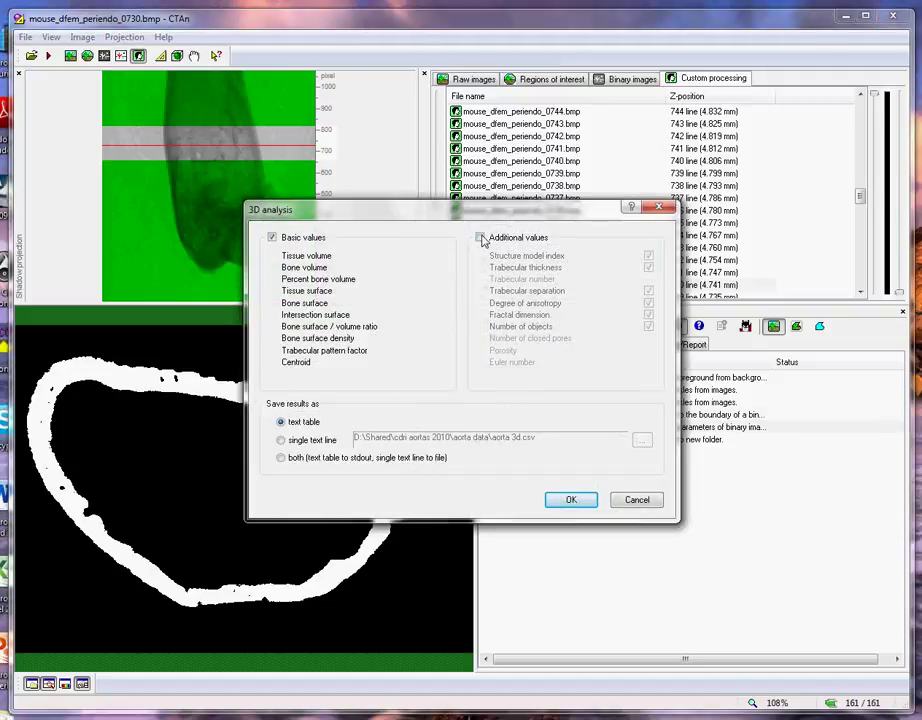
click(480, 237)
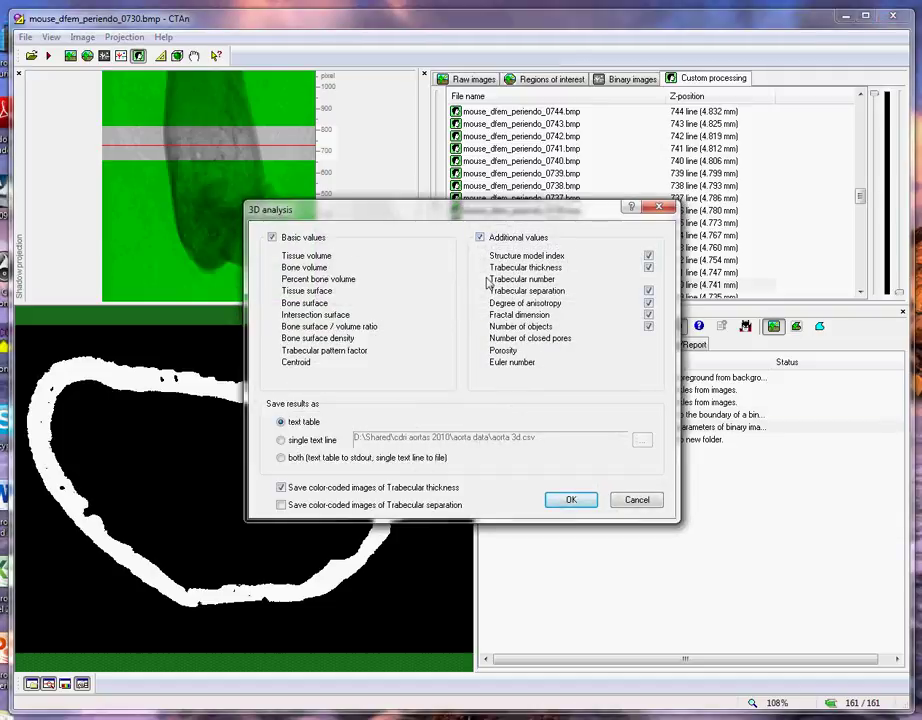
click(480, 238)
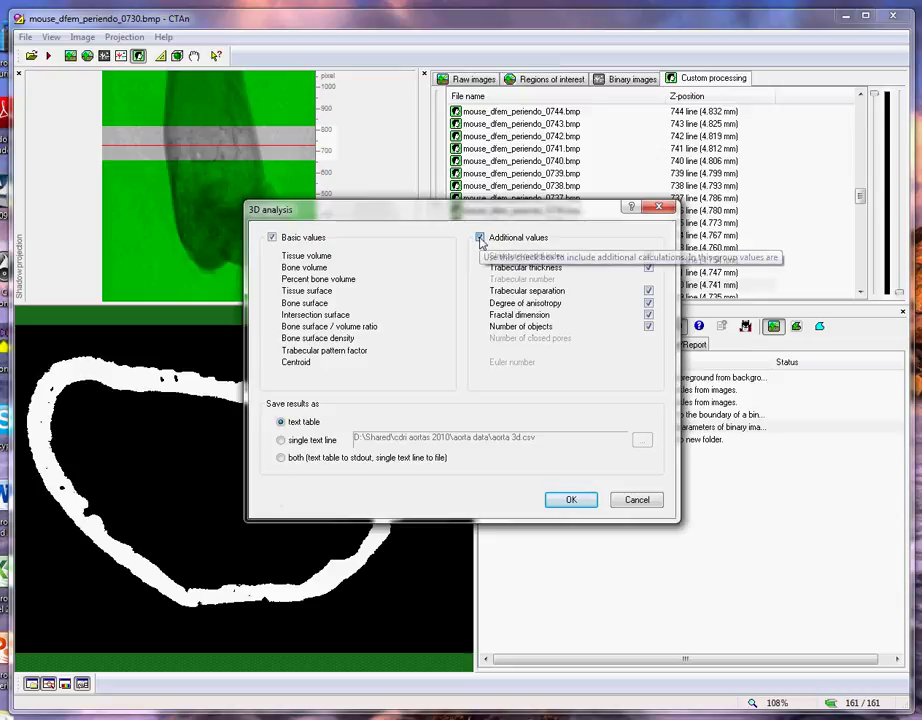
click(584, 506)
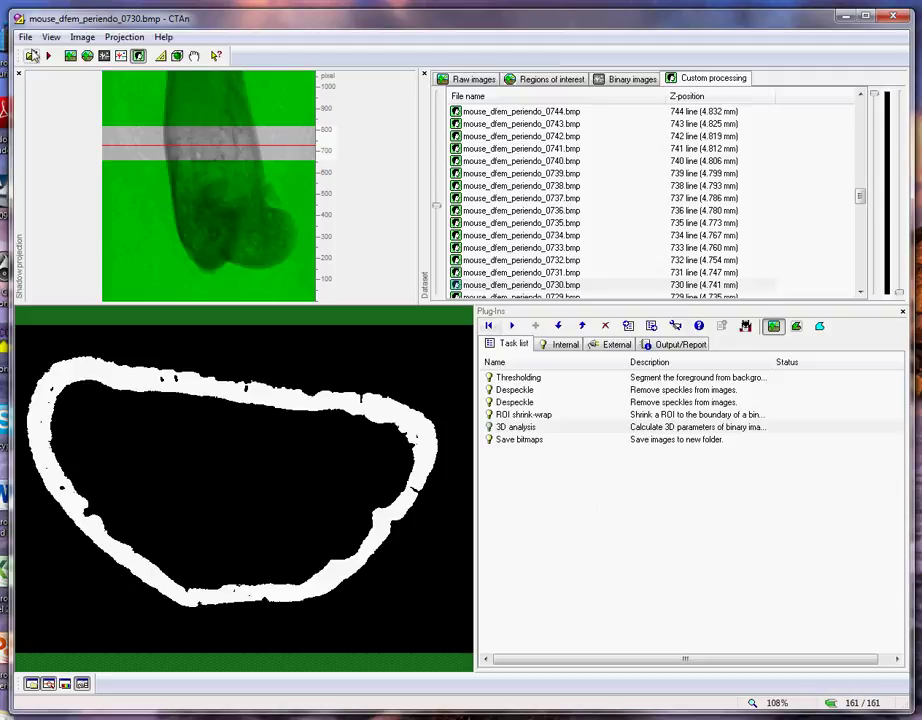
Set Preferences to Bone ASBMR nomenclature, mm units and scientific notation
click(26, 38)
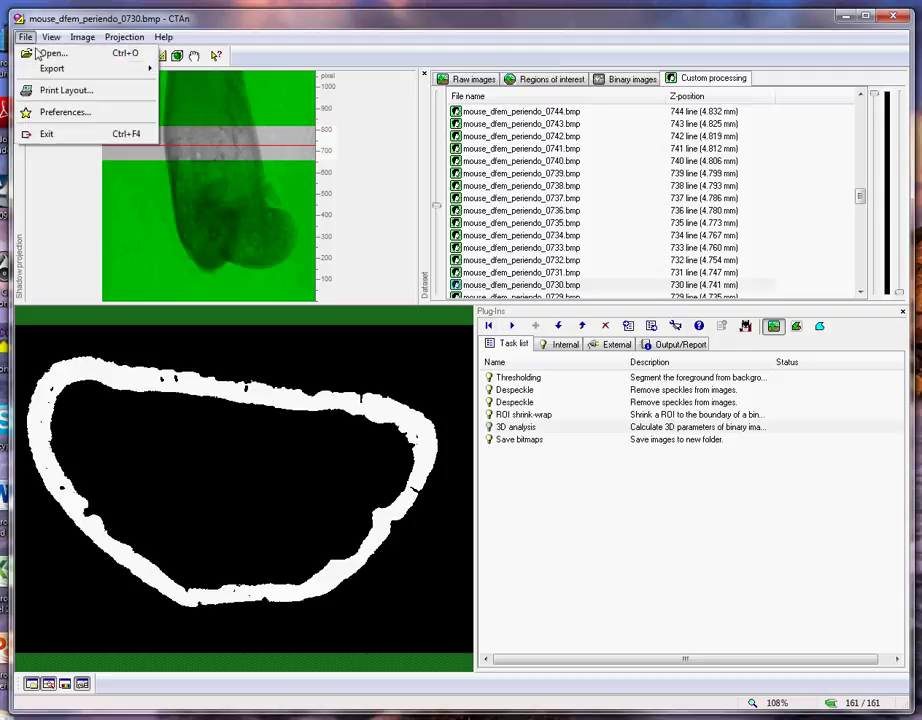
click(79, 116)
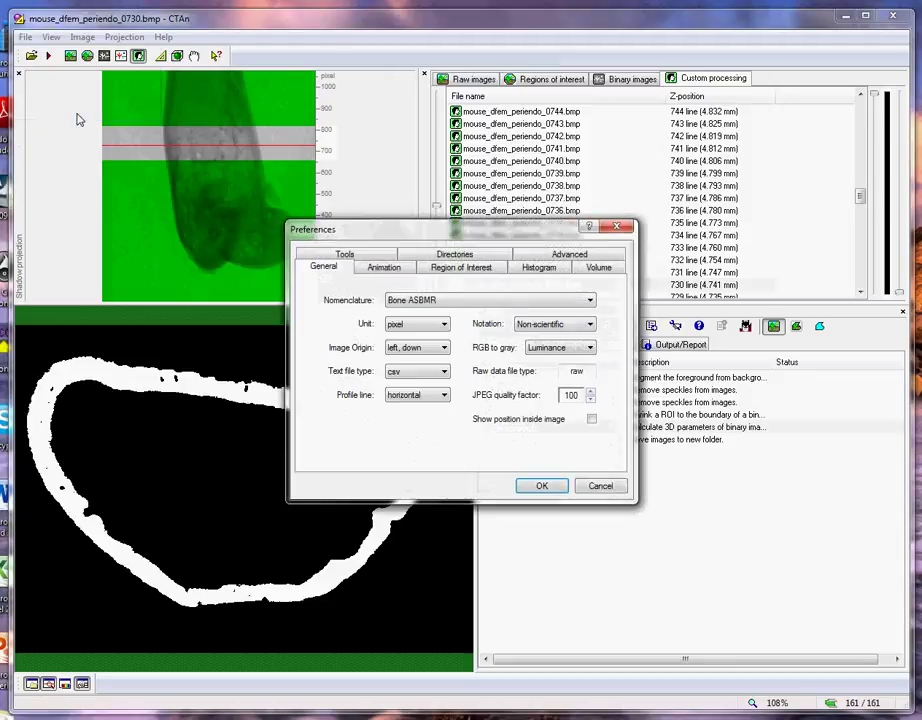
click(474, 301)
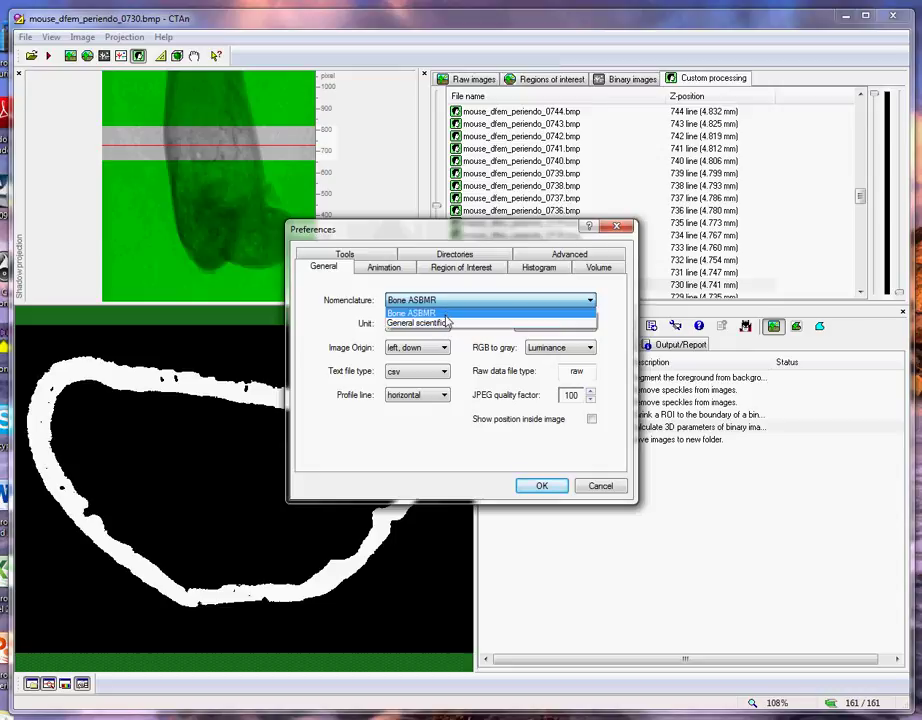
click(448, 311)
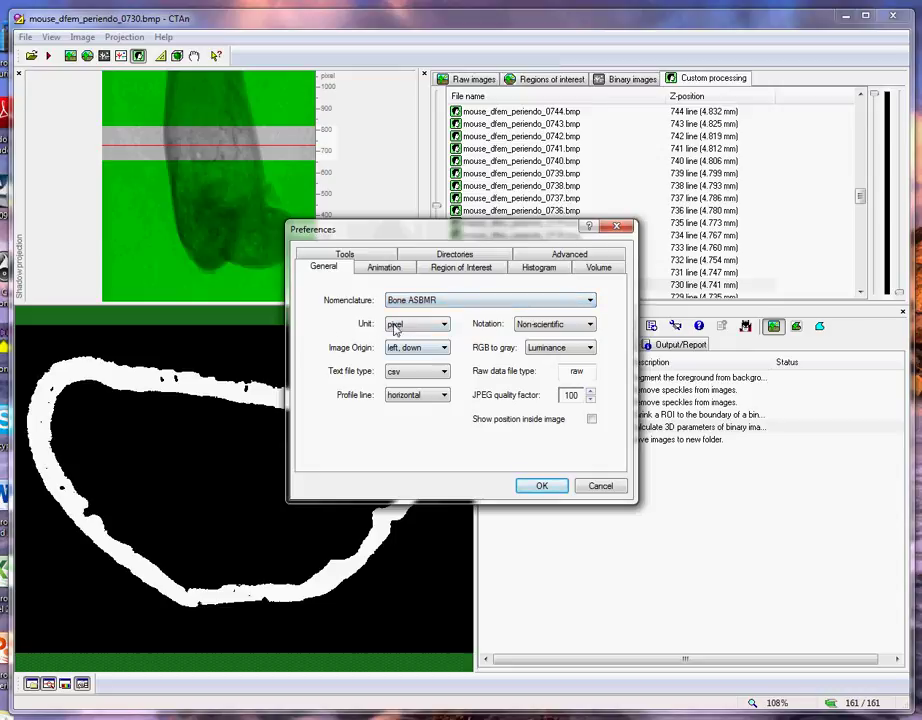
click(428, 327)
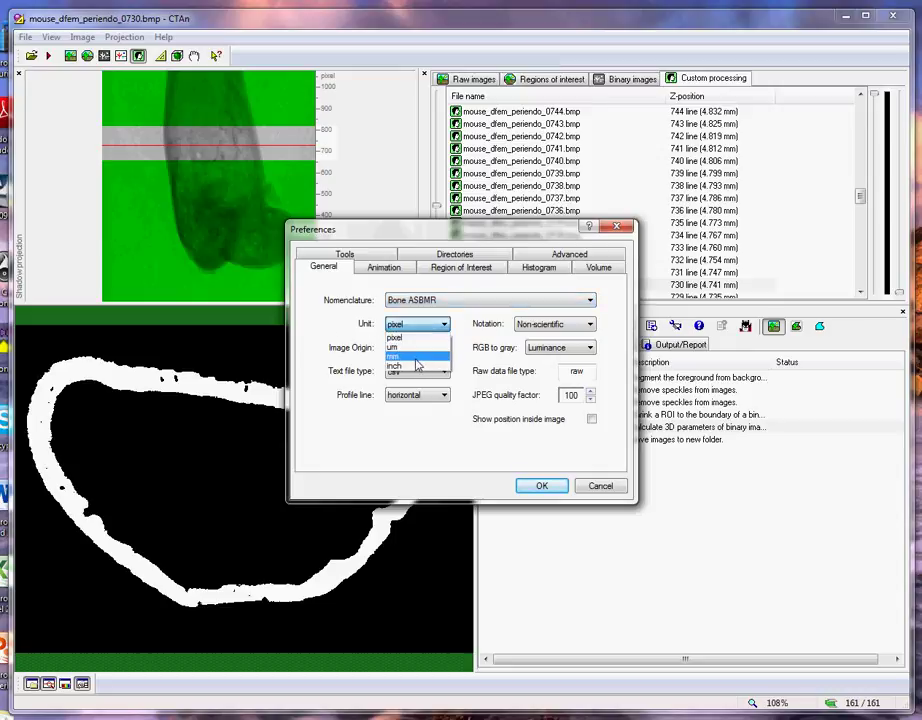
click(416, 360)
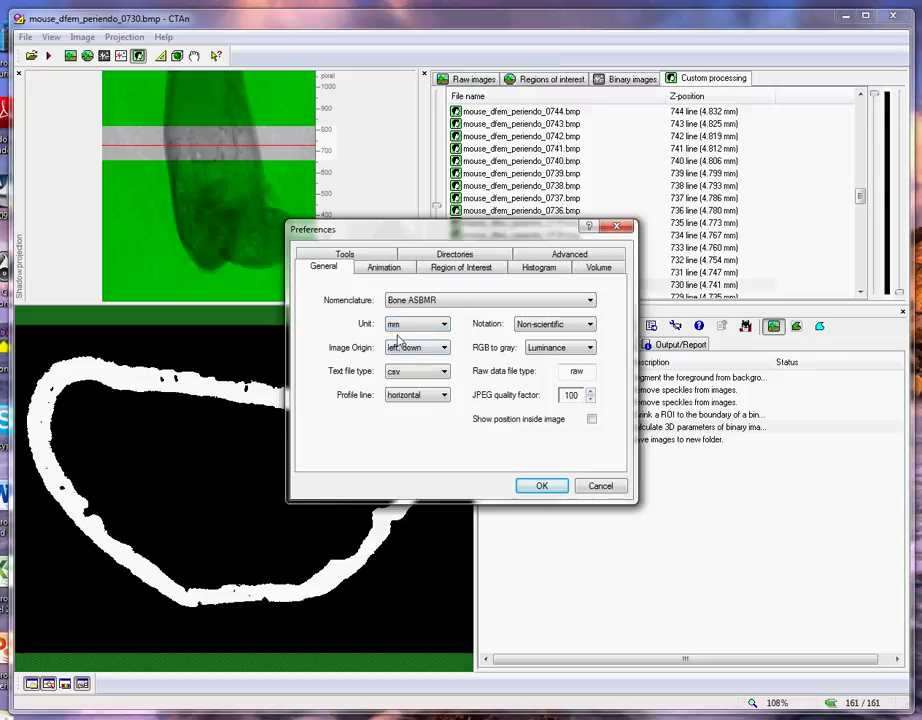
click(557, 330)
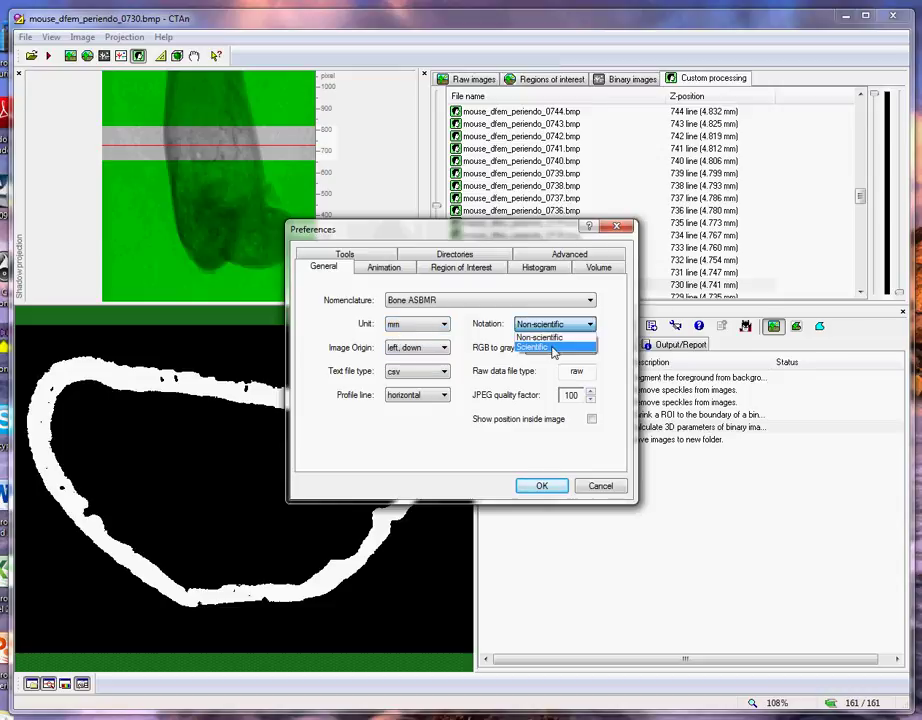
click(552, 348)
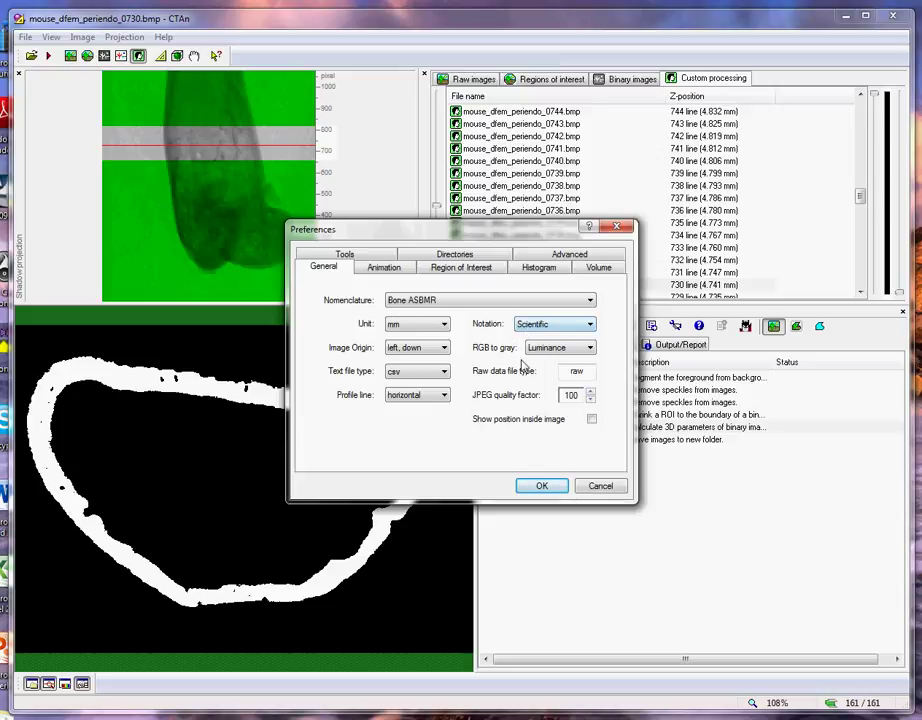
click(545, 486)
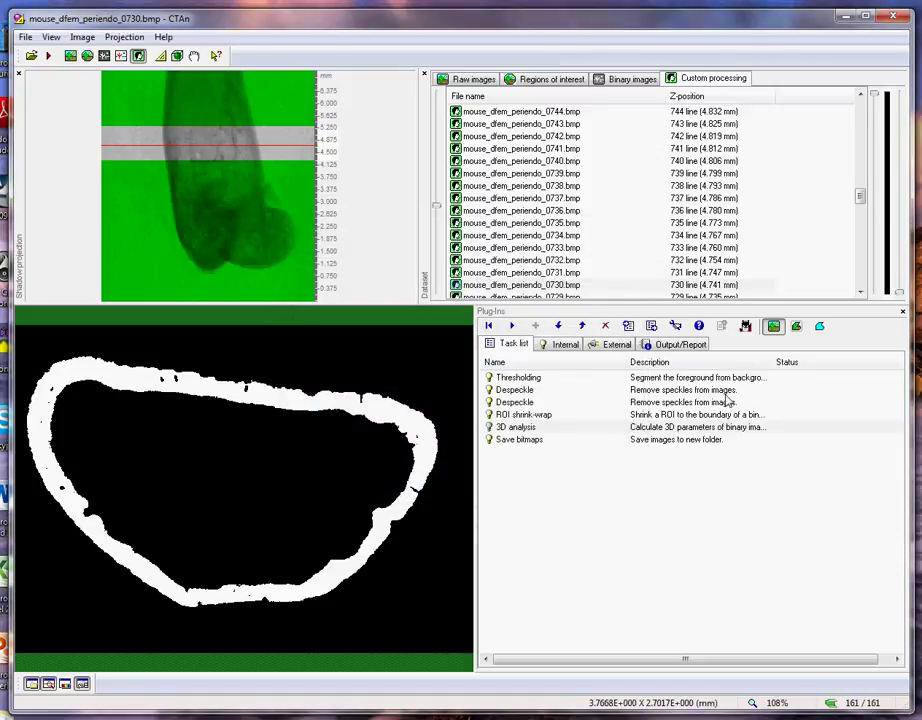
Reload the original images so slice 0730 is greyscale again, rewind processing, and return to the six-step task list
click(820, 327)
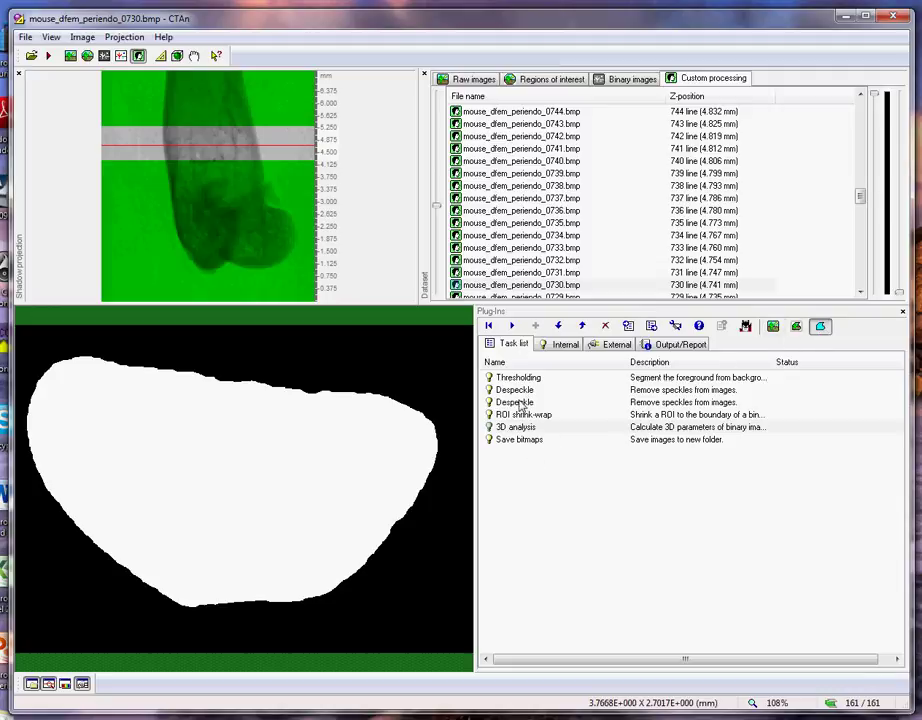
click(562, 344)
click(516, 490)
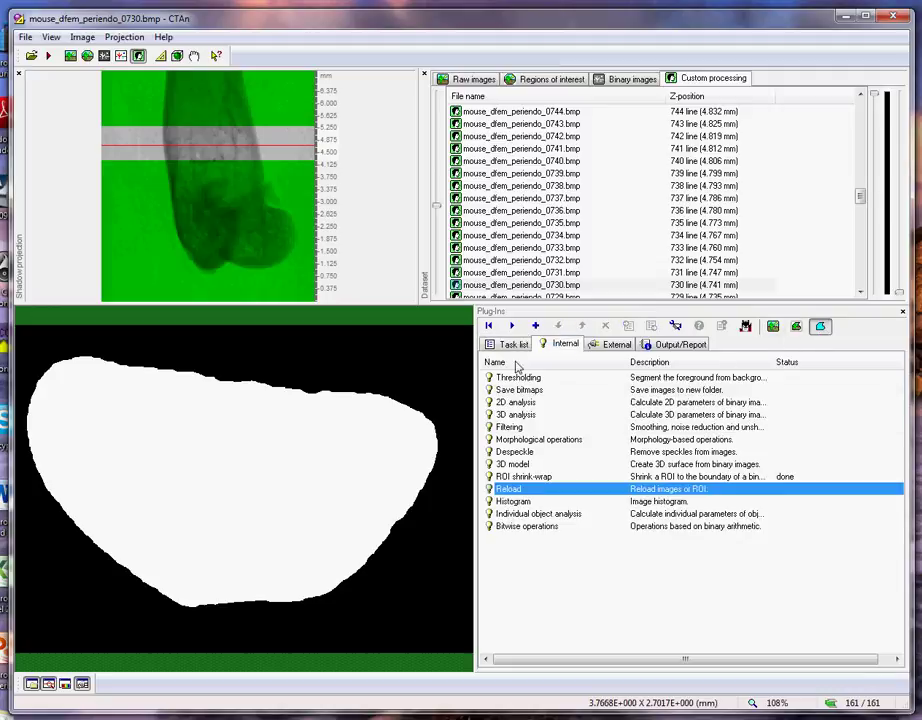
click(511, 325)
click(532, 362)
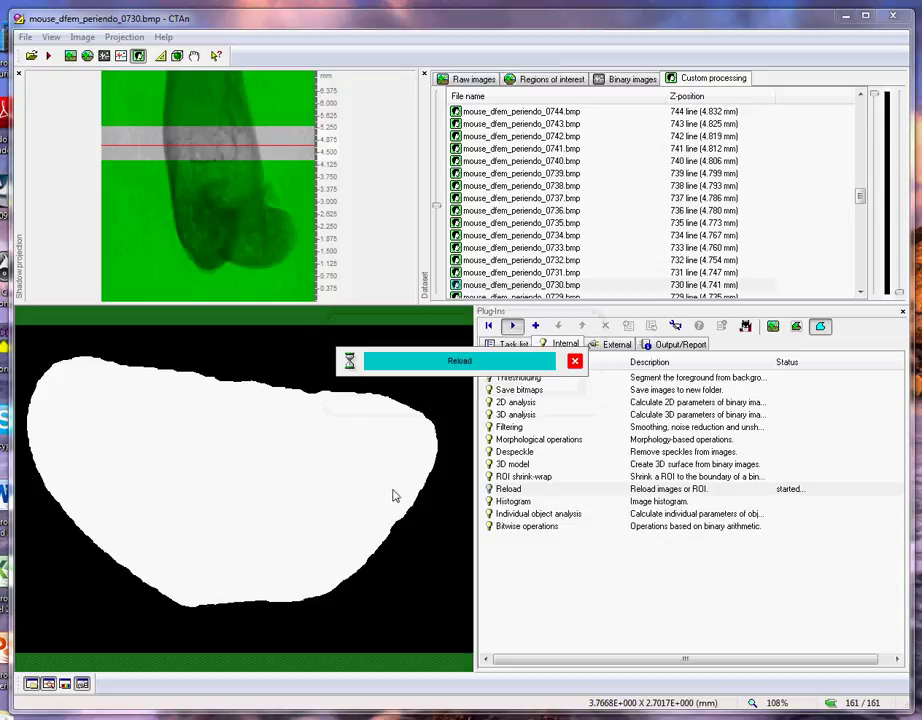
click(773, 326)
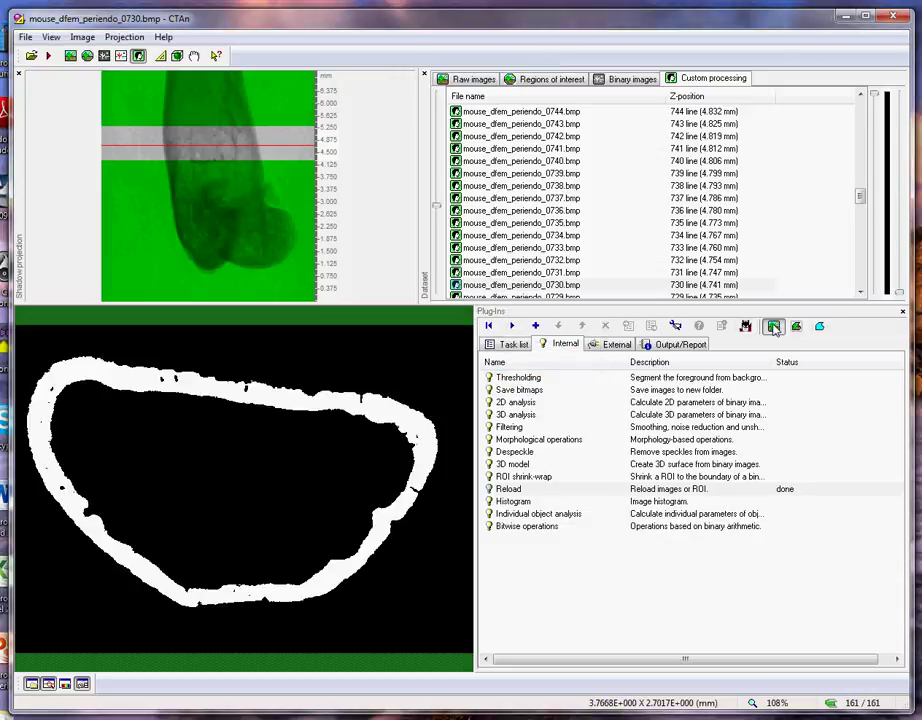
click(489, 326)
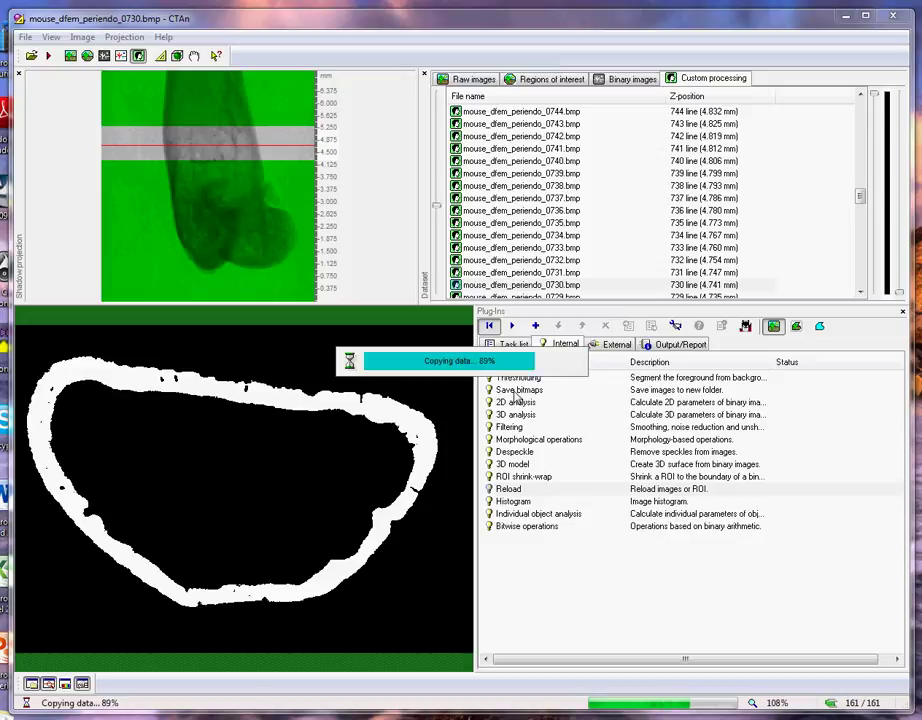
click(520, 347)
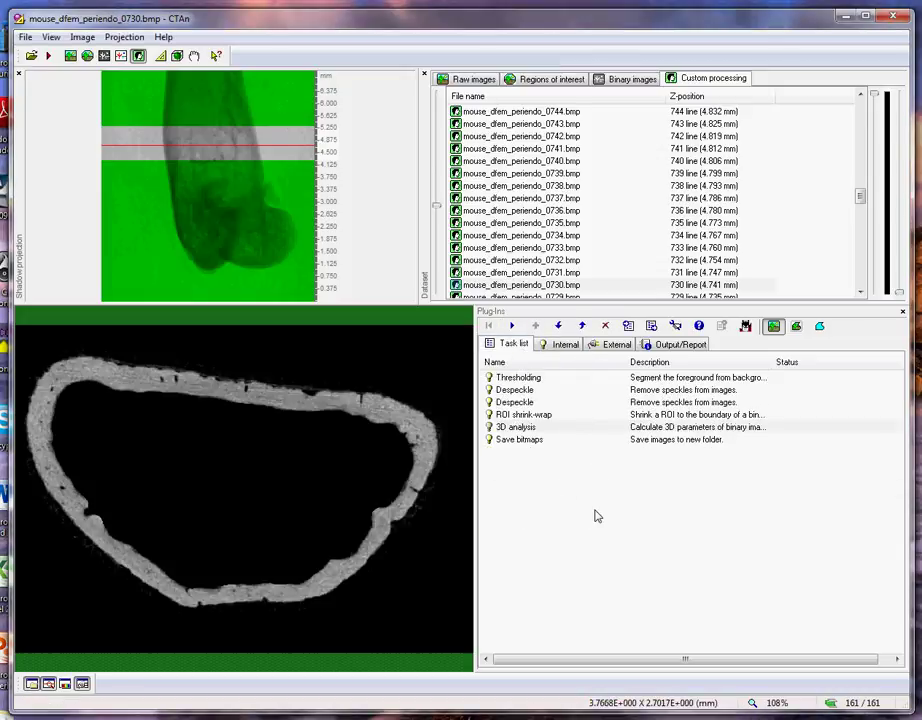
Run all six tasks: thresholding, two despeckles, shrink-wrap, 3D analysis and Save bitmaps
click(513, 328)
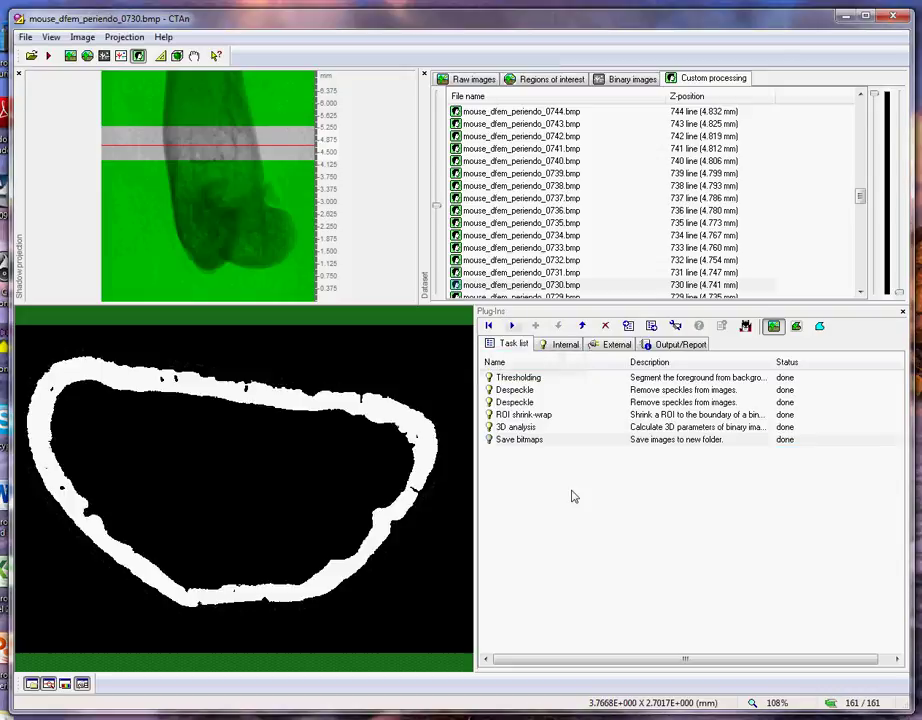
Browse slices from about 0742 down to 0698, toggling between ROI and binary ring views
click(820, 326)
mouse_move(437, 210)
mouse_down()
mouse_move(438, 313)
mouse_move(438, 97)
mouse_move(440, 297)
mouse_move(437, 100)
mouse_move(437, 230)
mouse_move(438, 191)
mouse_up()
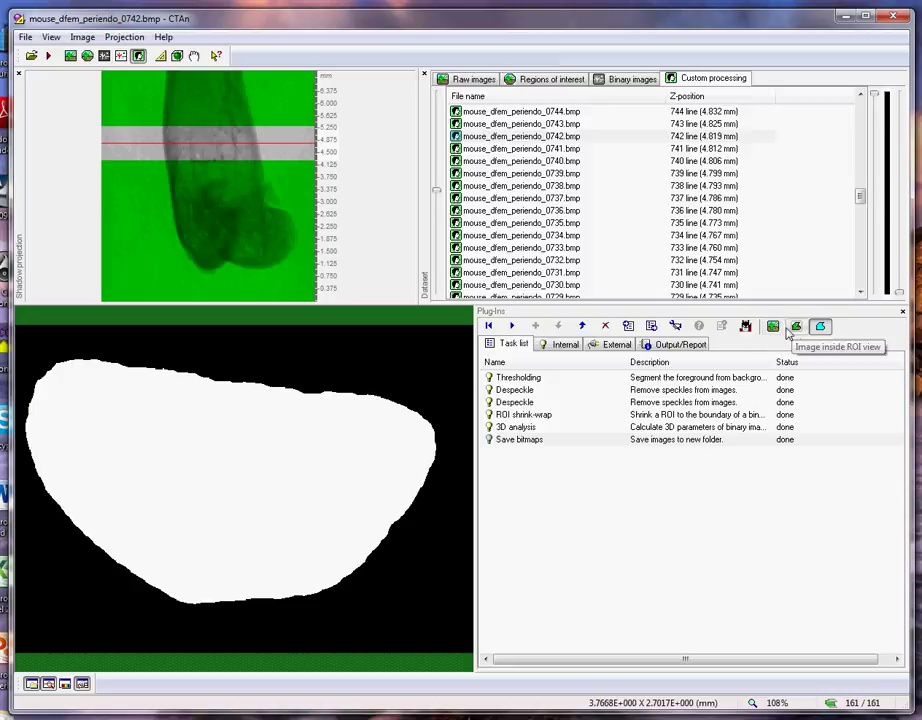
click(778, 330)
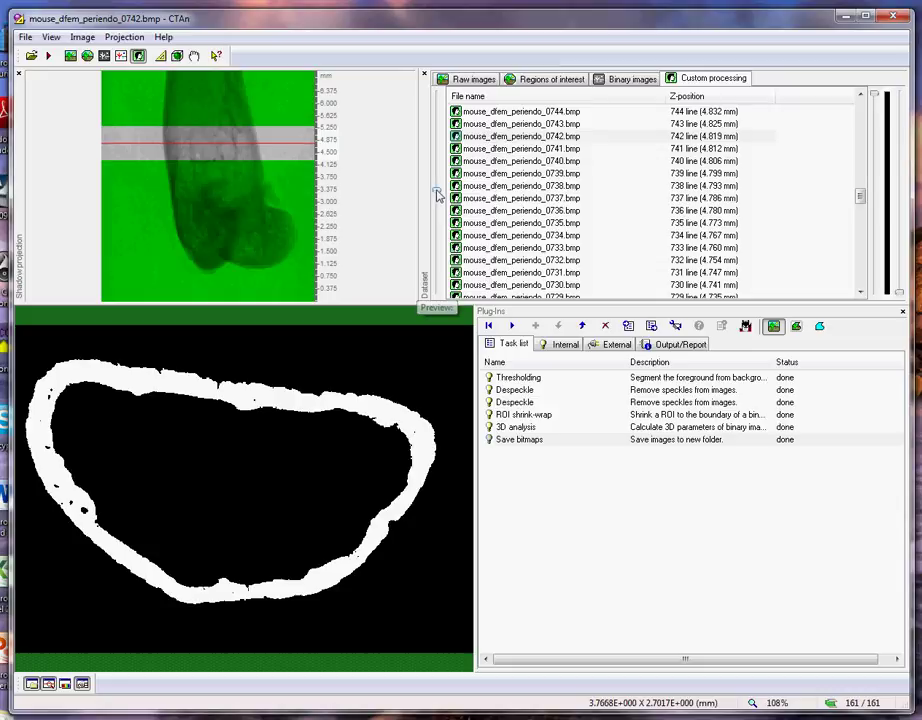
drag(436, 195, 446, 250)
Despeckle in 2D to remove black speckles under 200 pixels, then check slice 0729
click(562, 344)
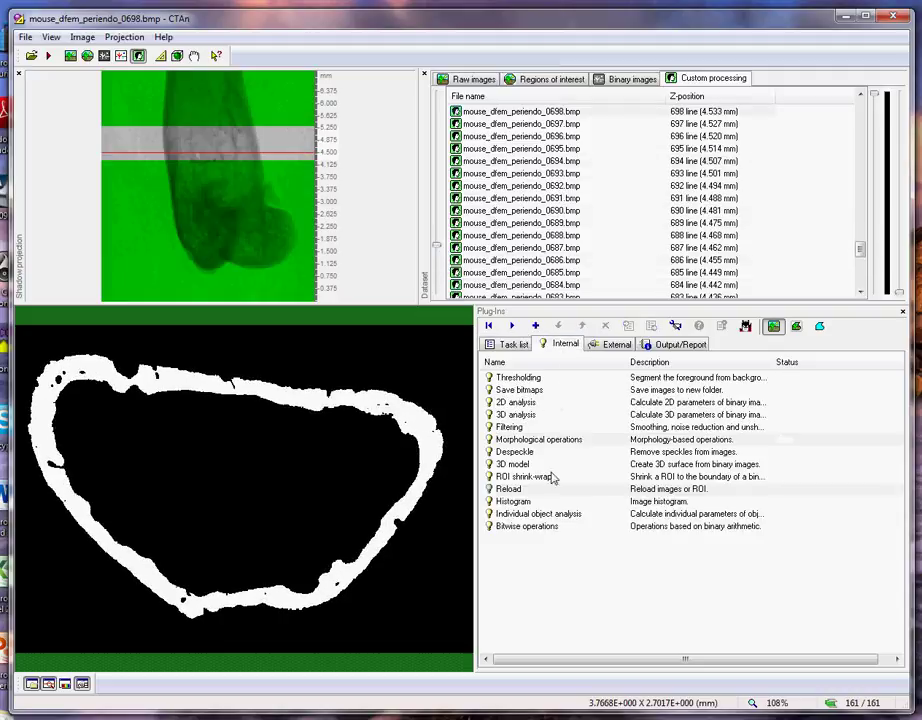
click(525, 452)
click(509, 325)
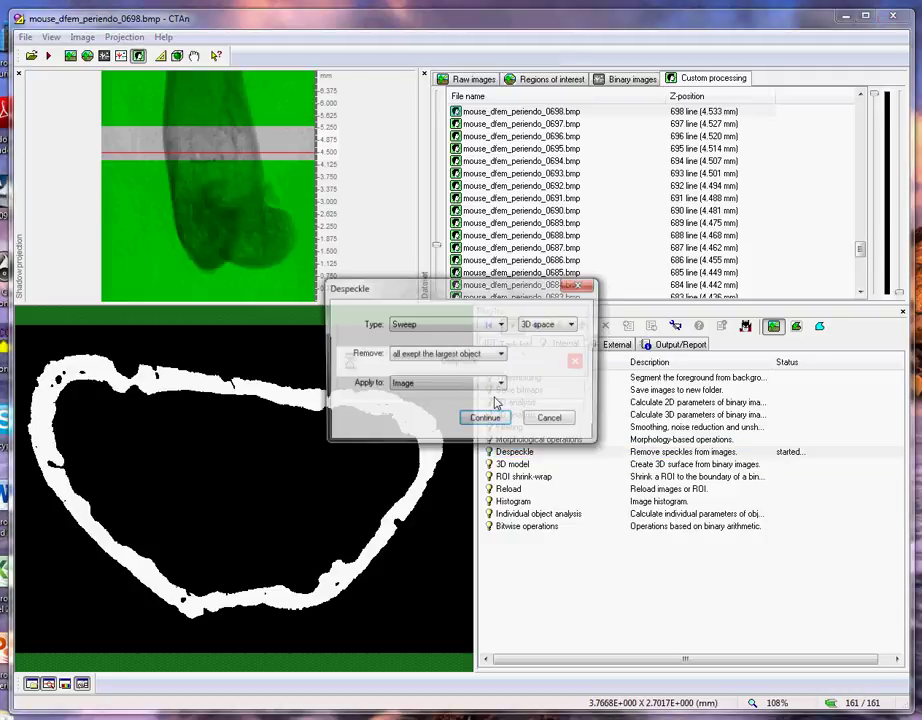
click(445, 325)
click(463, 339)
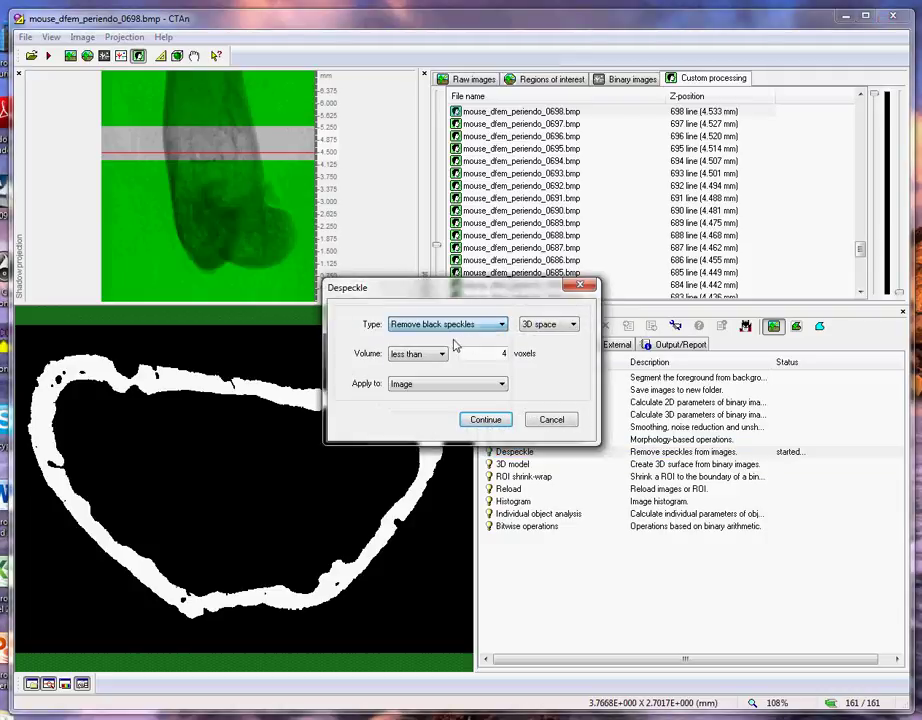
click(548, 325)
click(545, 351)
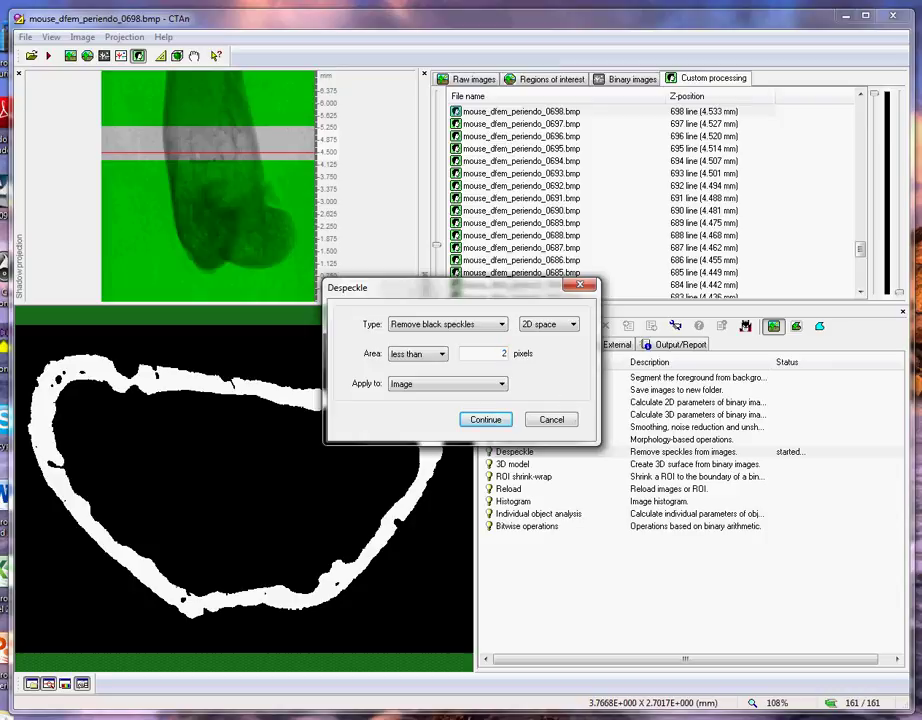
text(00)
click(487, 420)
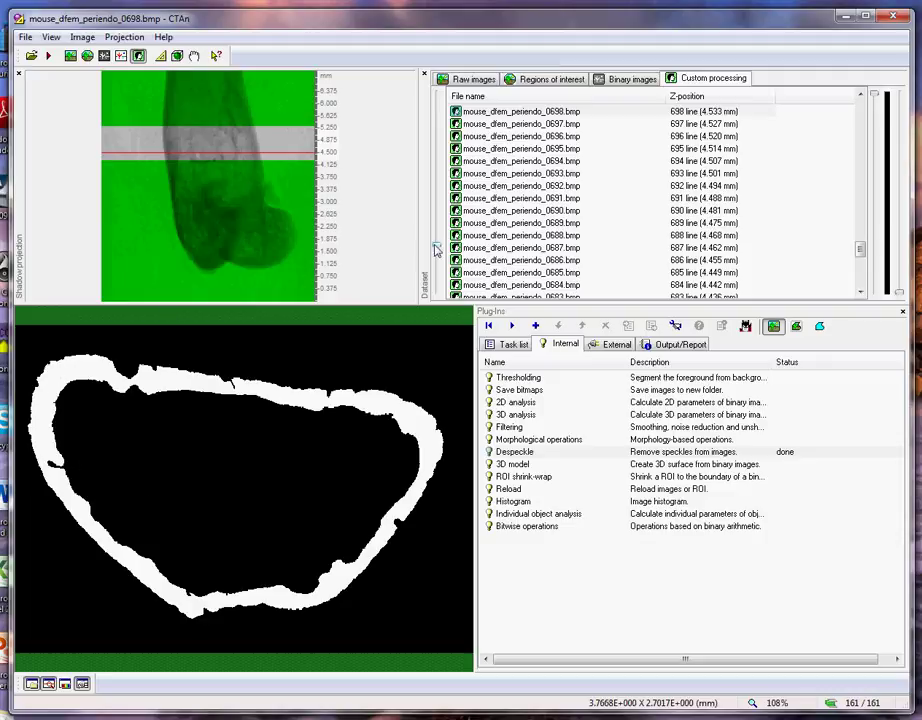
drag(436, 245, 432, 211)
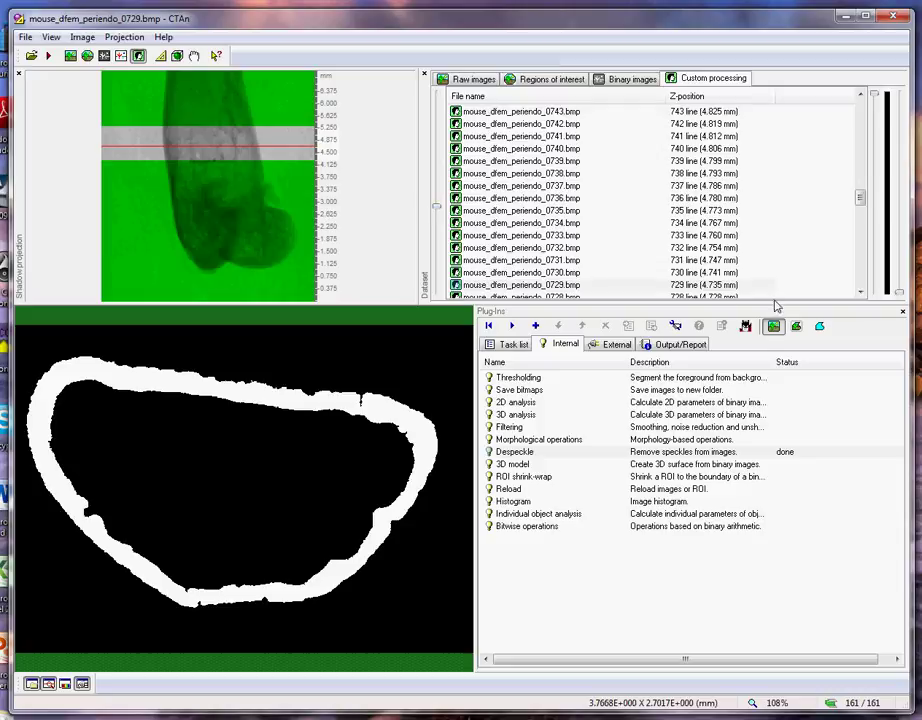
Run 3D analysis with Additional values unchecked, computing basic parameters only
click(523, 465)
click(525, 414)
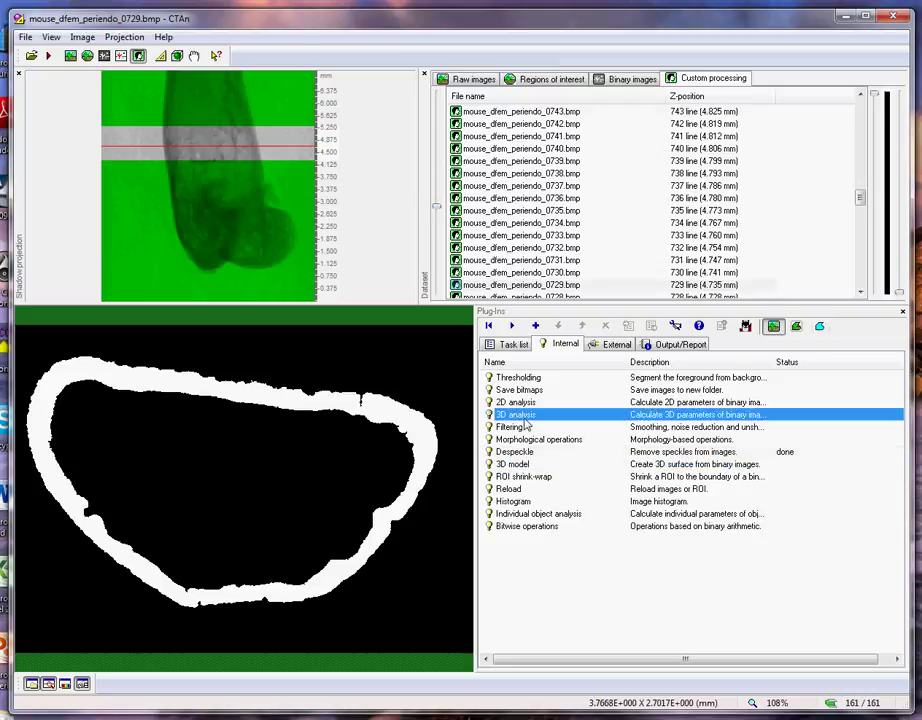
click(512, 326)
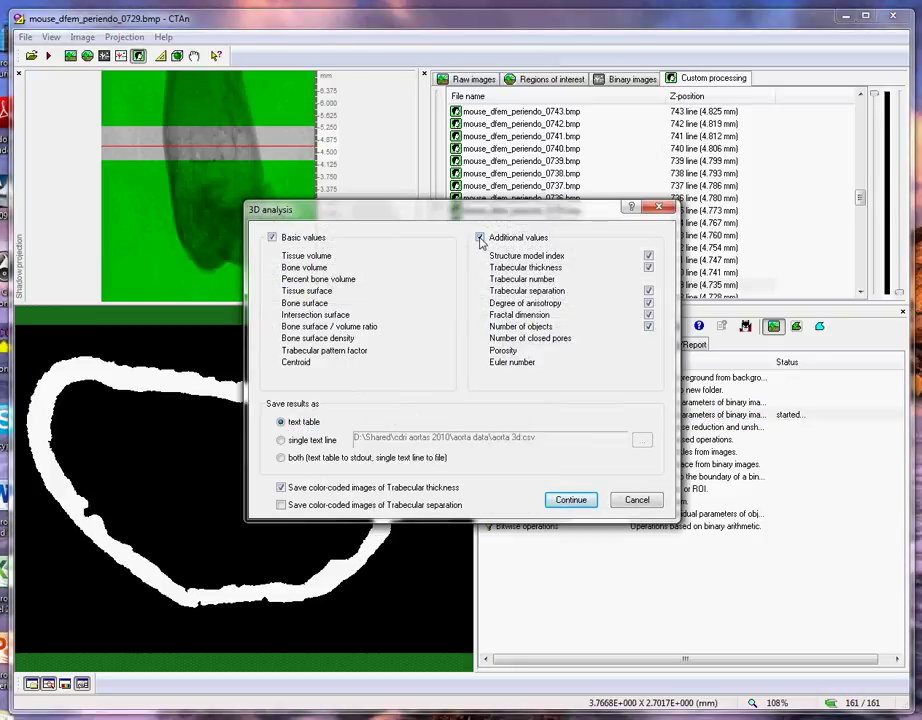
click(480, 237)
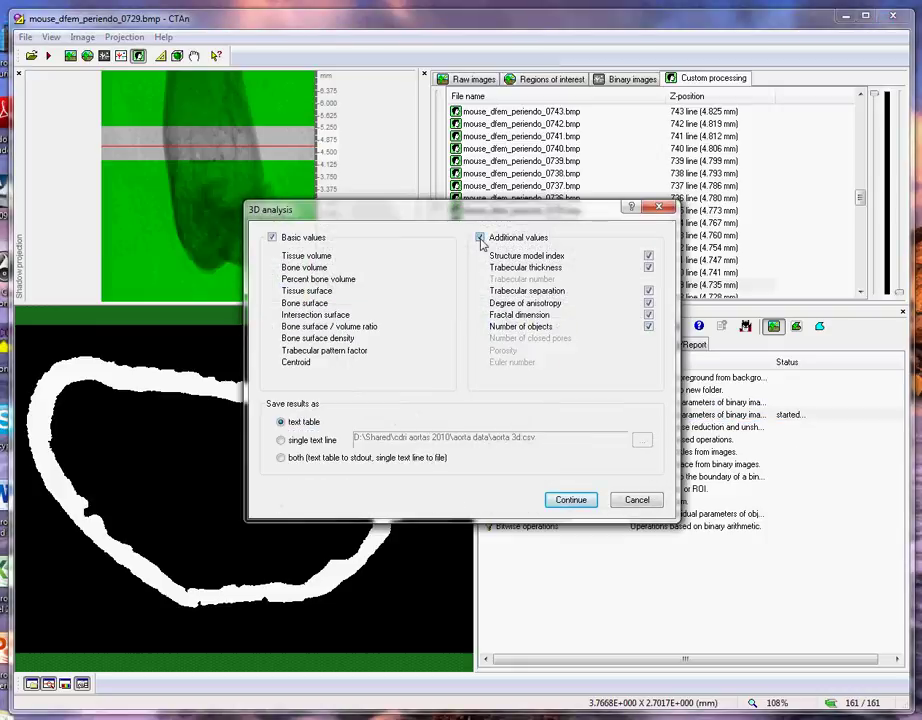
click(574, 501)
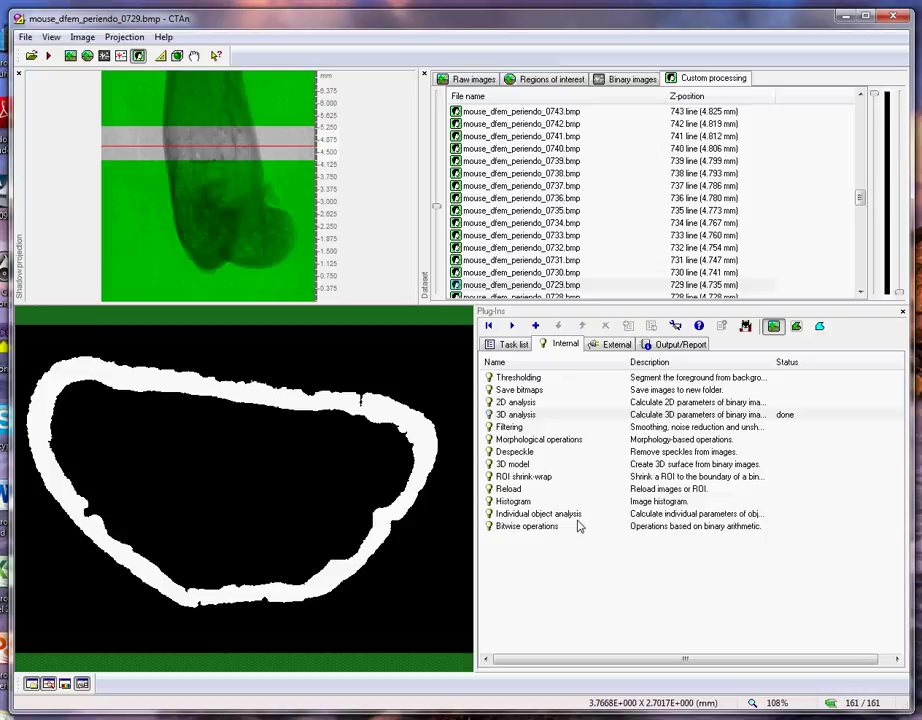
Open the 3D analysis output file from the Output/Report tab in Excel
click(678, 346)
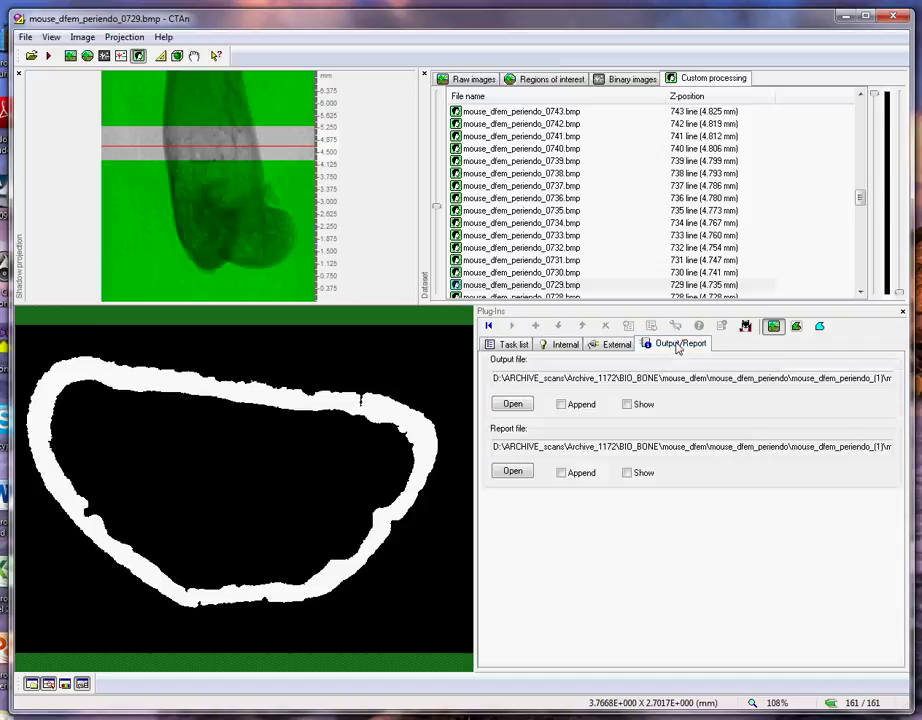
click(513, 404)
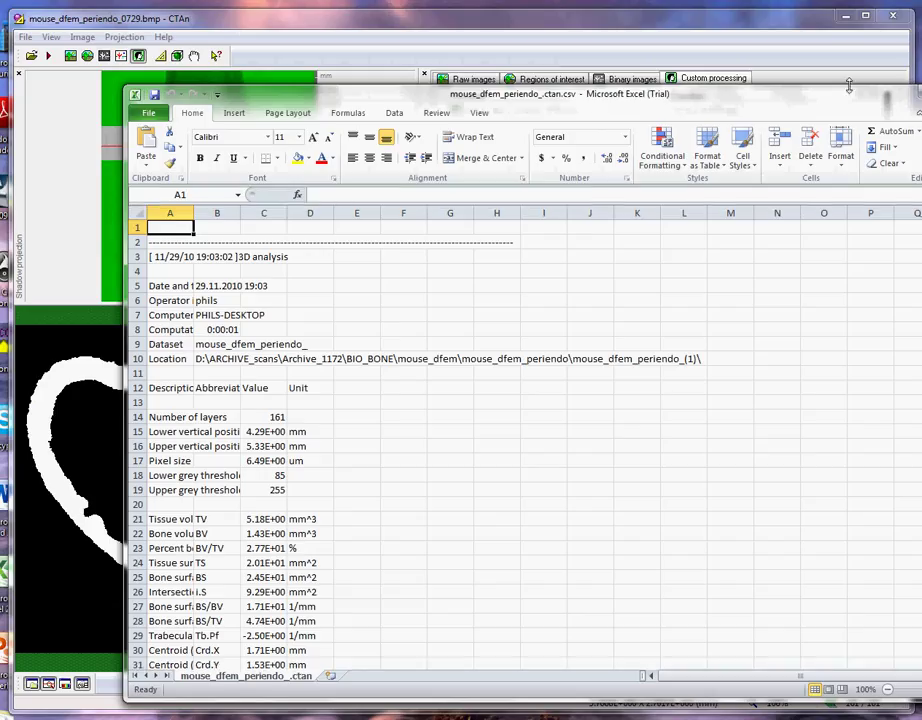
Reposition the Excel results window and widen columns A through D so labels show fully
drag(848, 87, 718, 53)
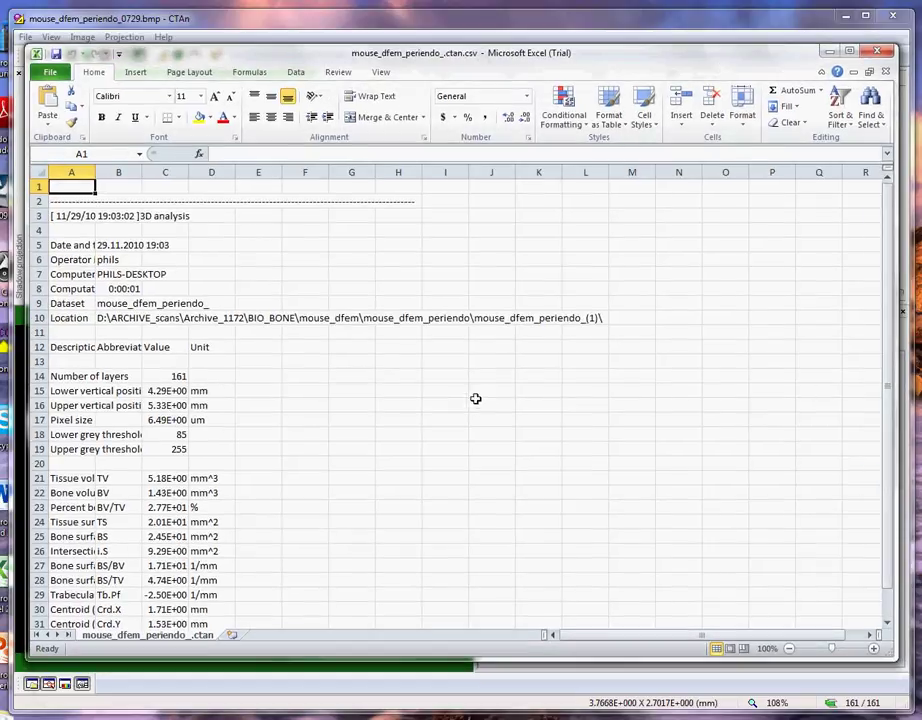
drag(95, 173, 362, 173)
drag(290, 173, 326, 173)
click(543, 478)
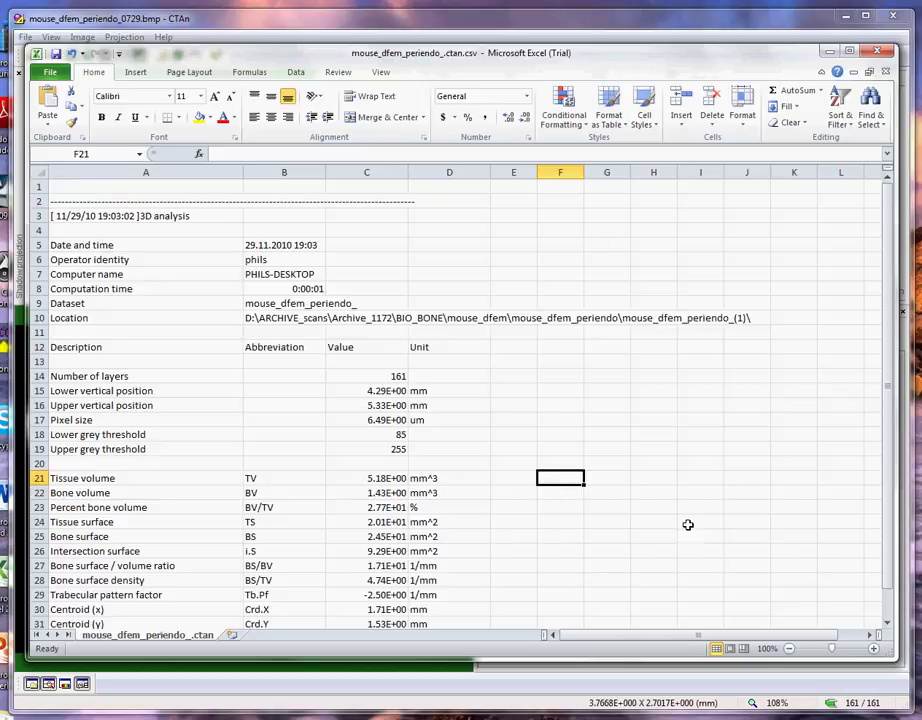
scroll(627, 477, down, 2)
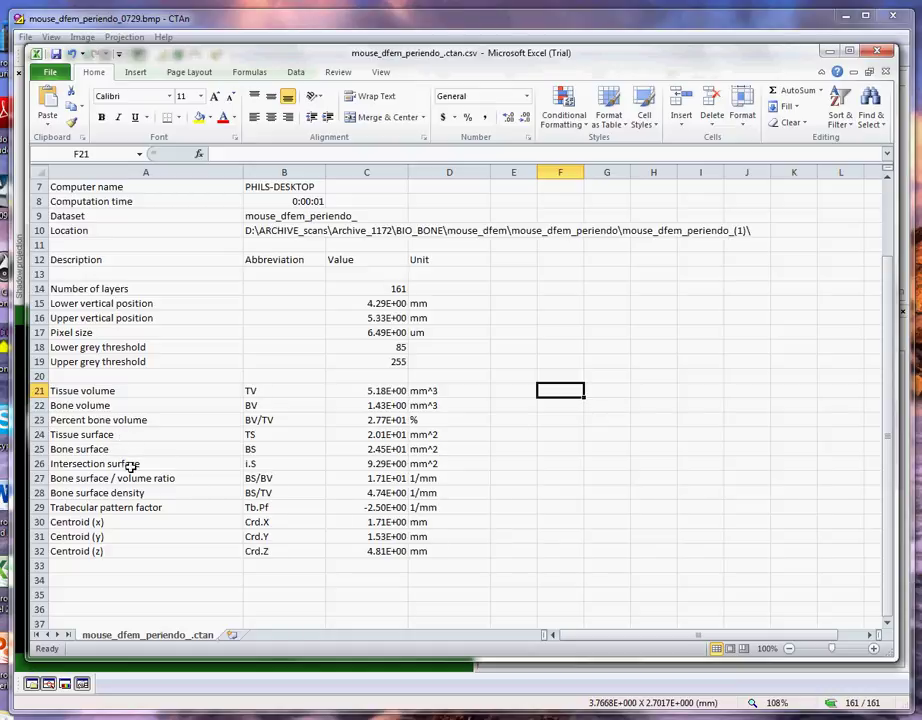
click(124, 390)
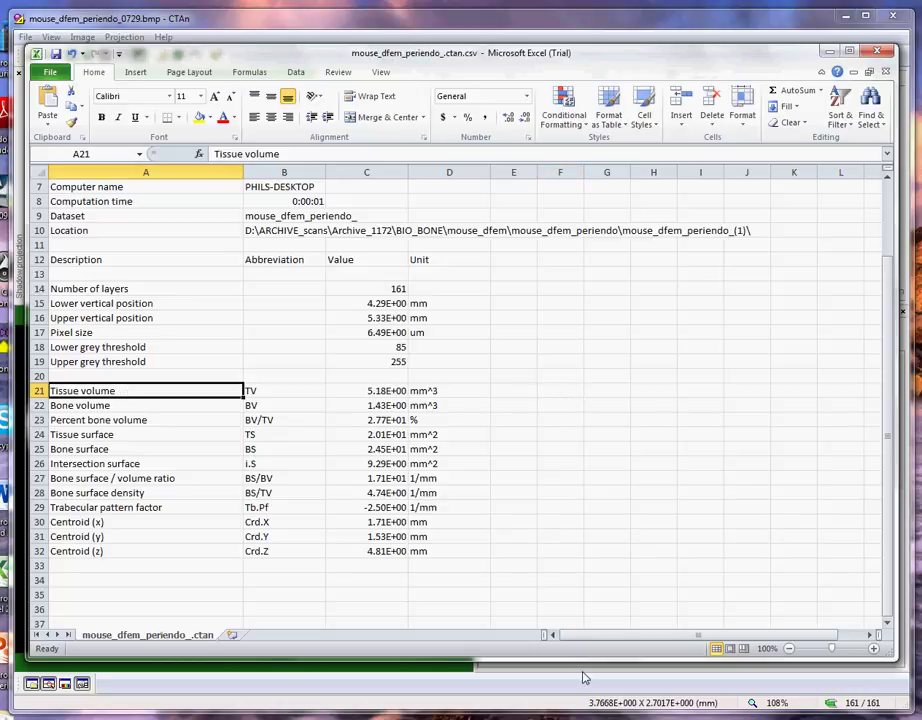
In CTAn, show the filled whole-bone cross-section, then switch to the desktop
click(395, 685)
click(820, 326)
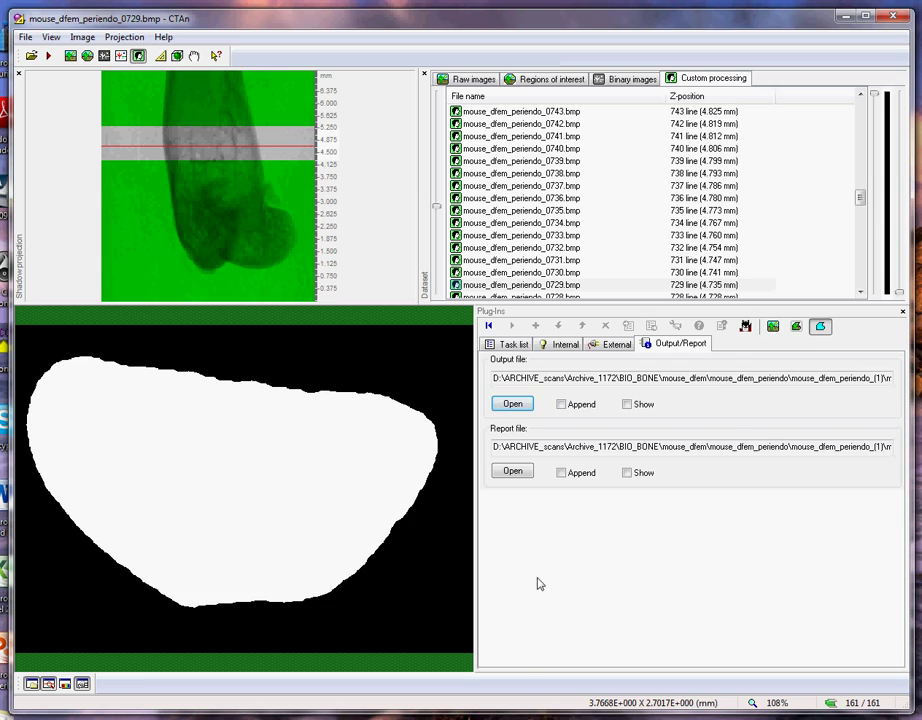
key(alt+Tab)
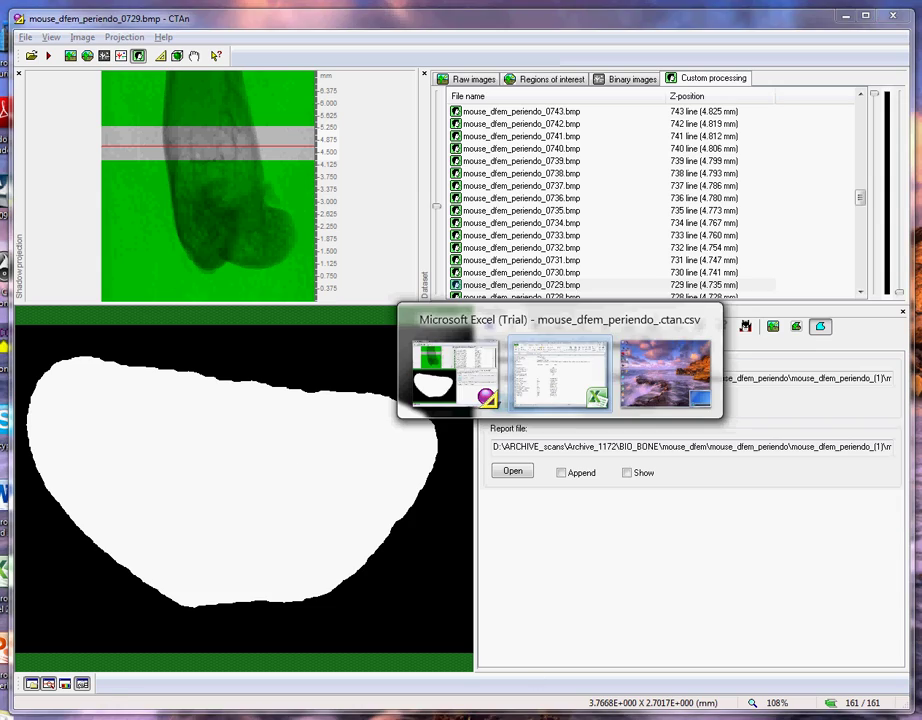
key(alt+Tab)
key(alt+Tab)
key(alt+Tab)
key(alt+Tab)
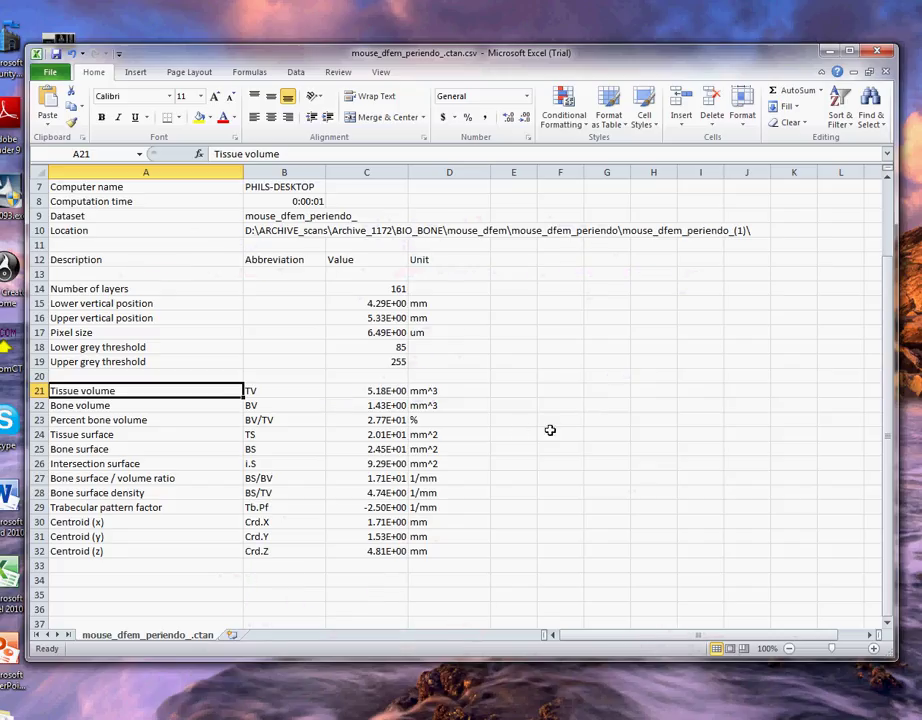
Widen column F, enter heading 'Parameter names for cortical bone' and note 'Volume inside the periosteum'
drag(583, 175, 743, 175)
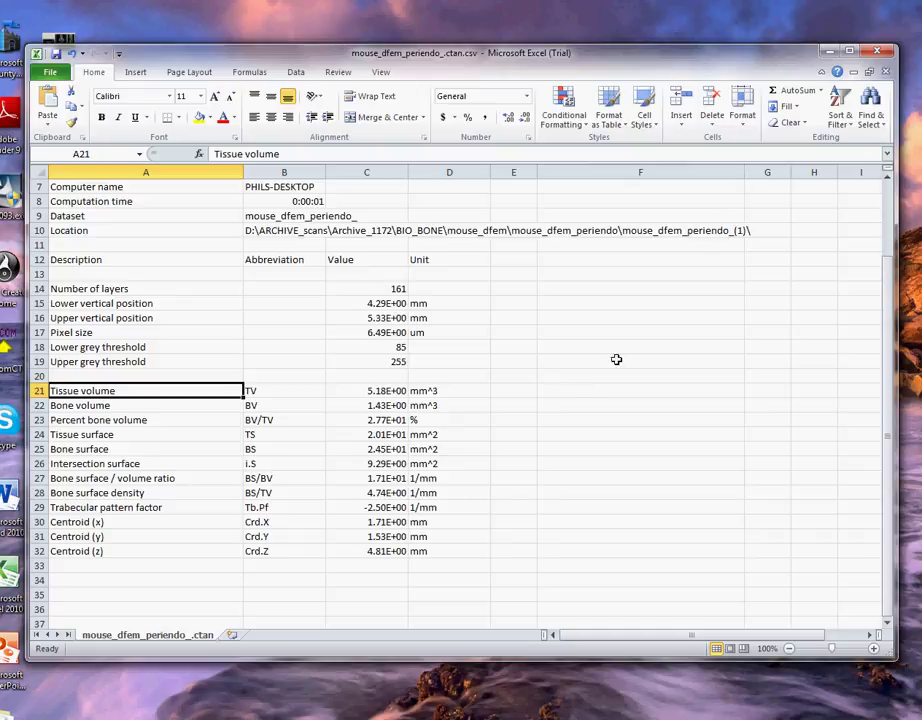
click(566, 361)
text(Parameter)
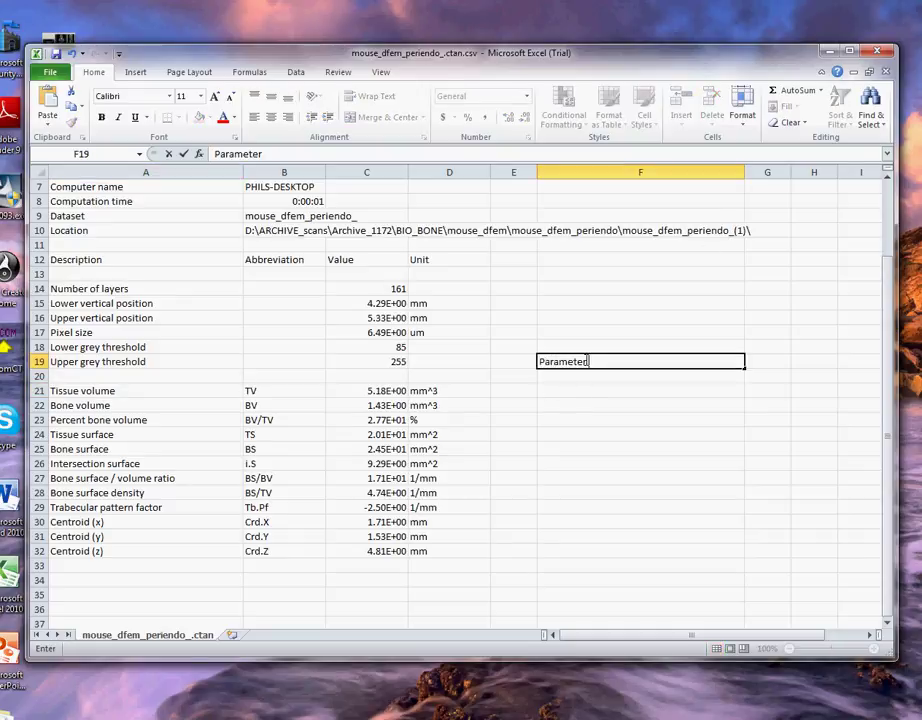
text( names for cortical)
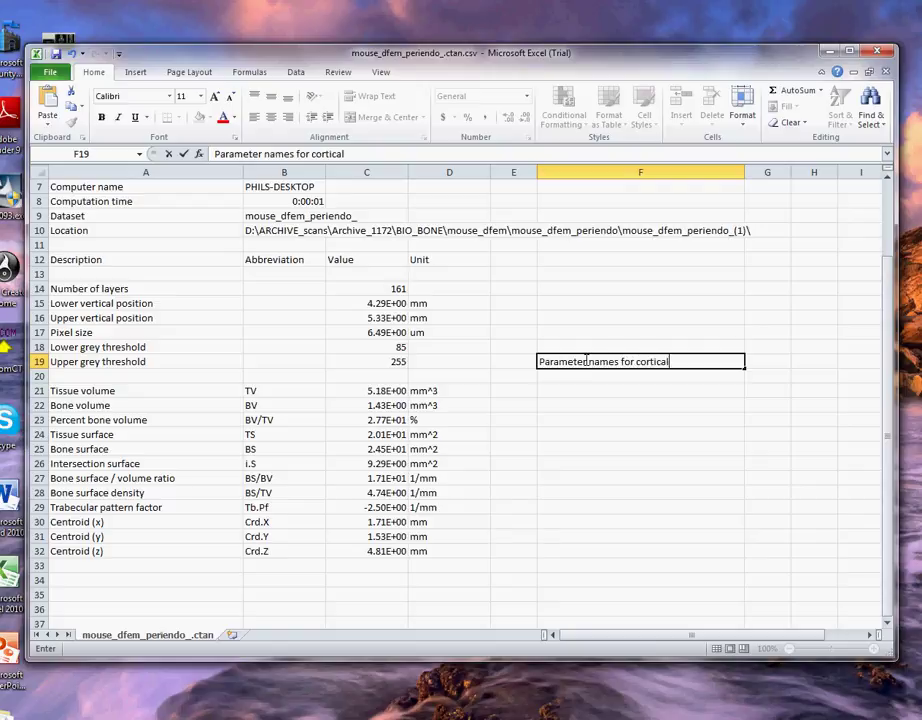
text( bone)
key(Return)
key(Return)
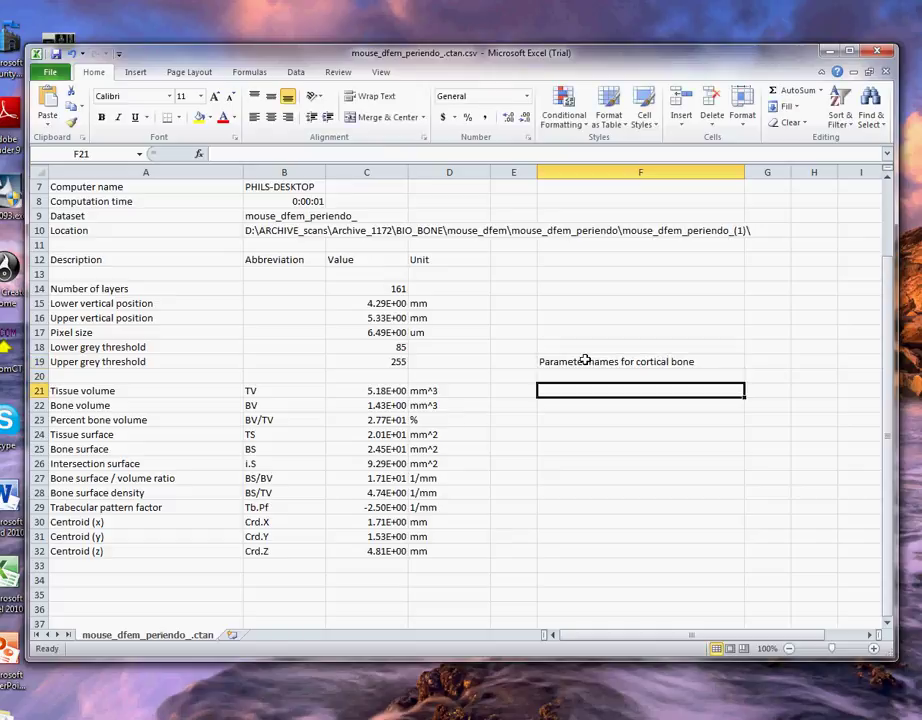
text(Volume )
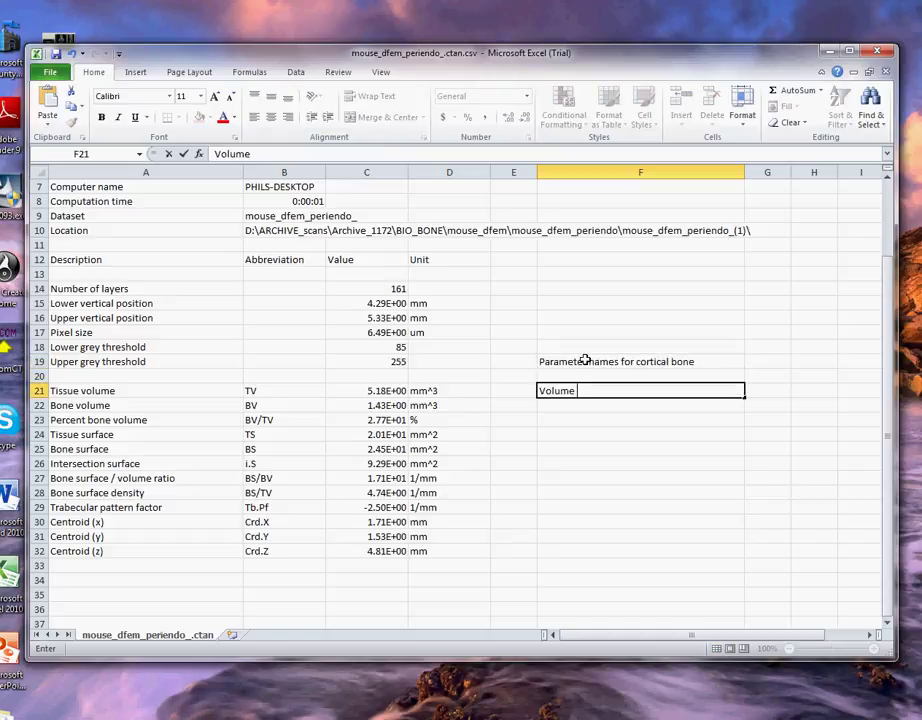
text(inside th)
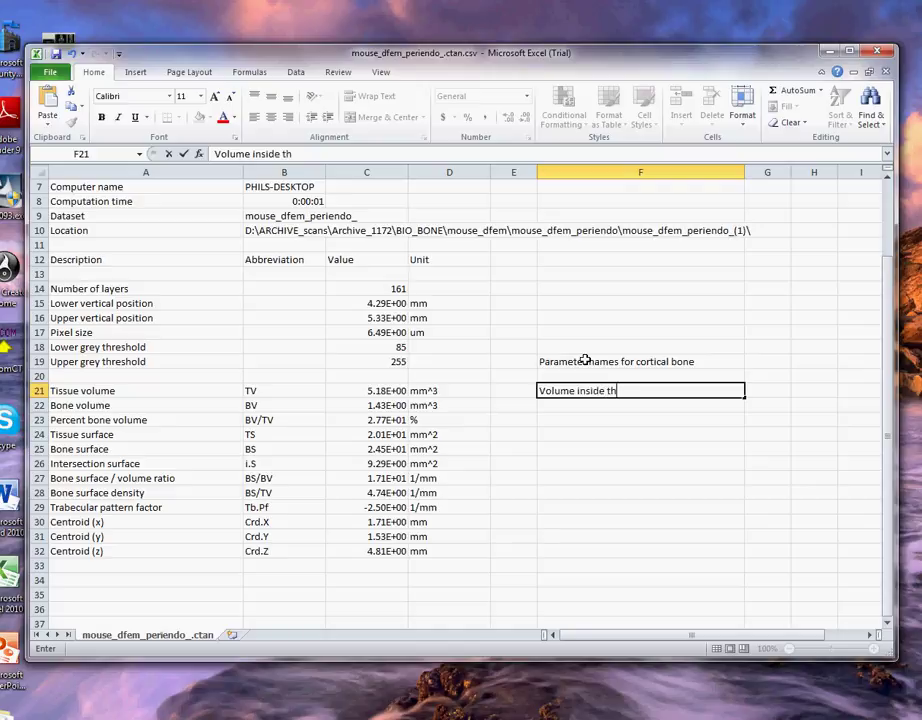
text(e perioste)
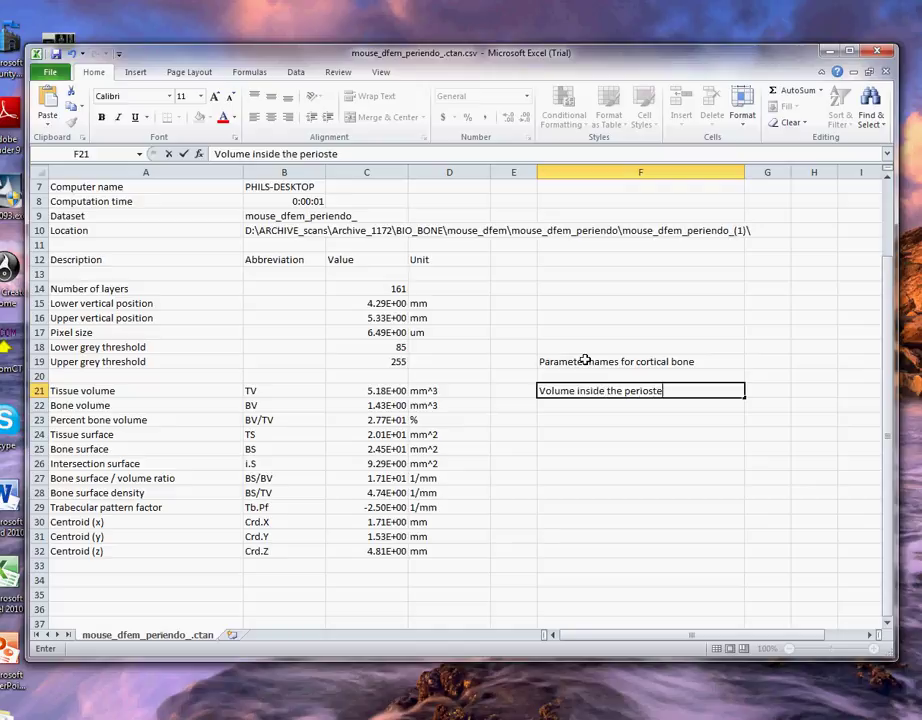
text(um)
key(Return)
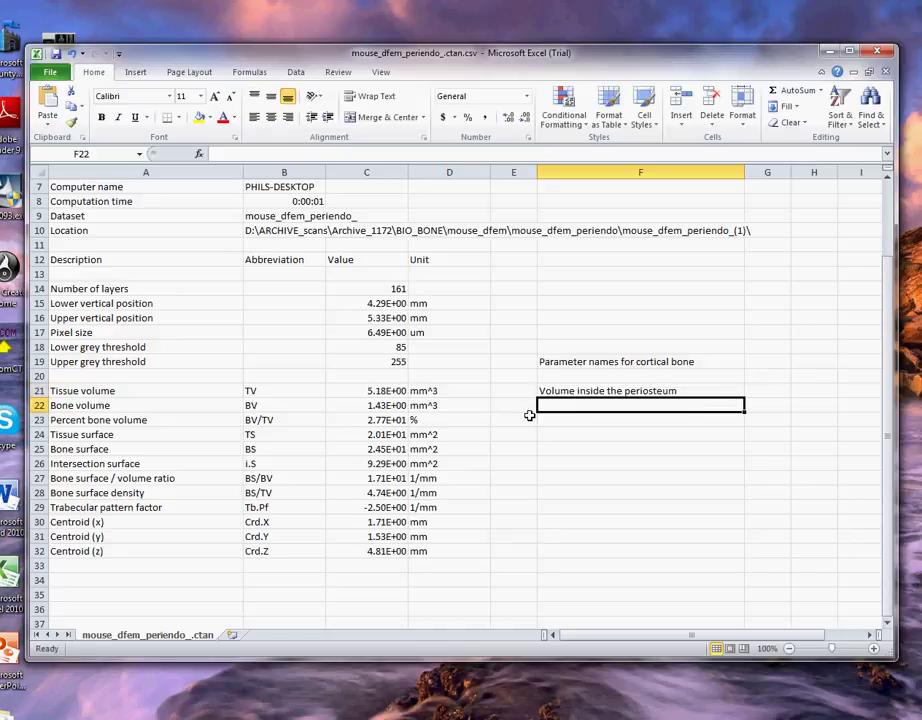
Insert a blank row above Percent bone volume and label it 'Medullary volume' in A23
click(37, 420)
right_click(38, 420)
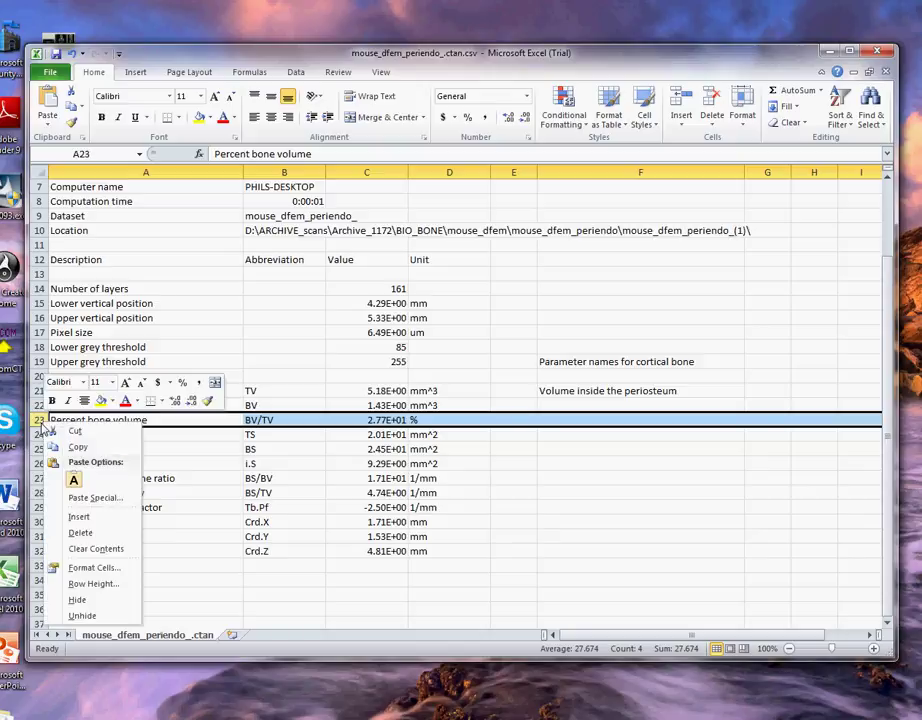
click(96, 516)
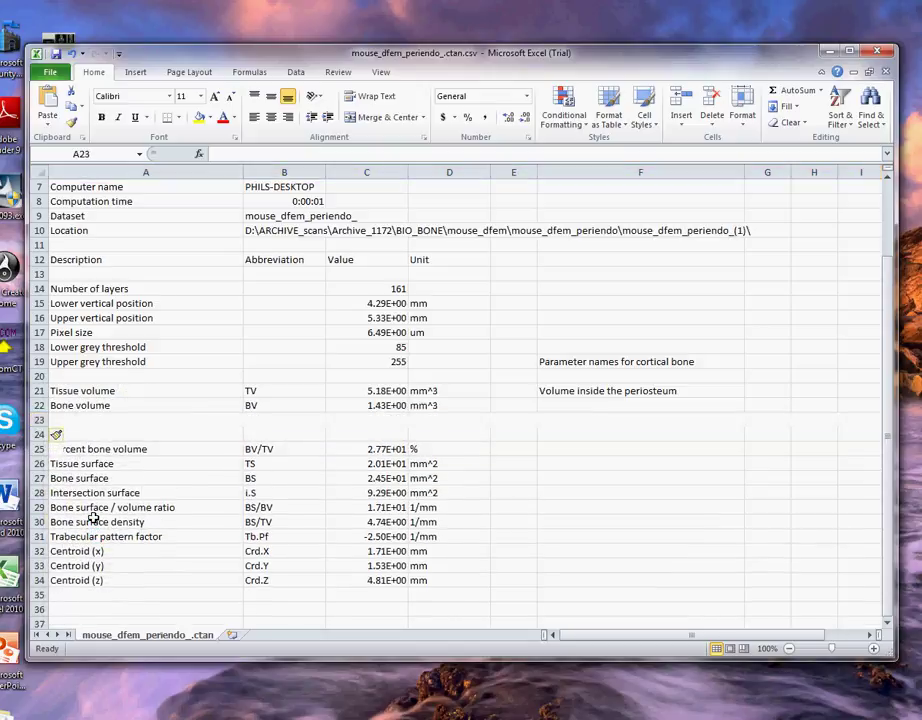
click(115, 419)
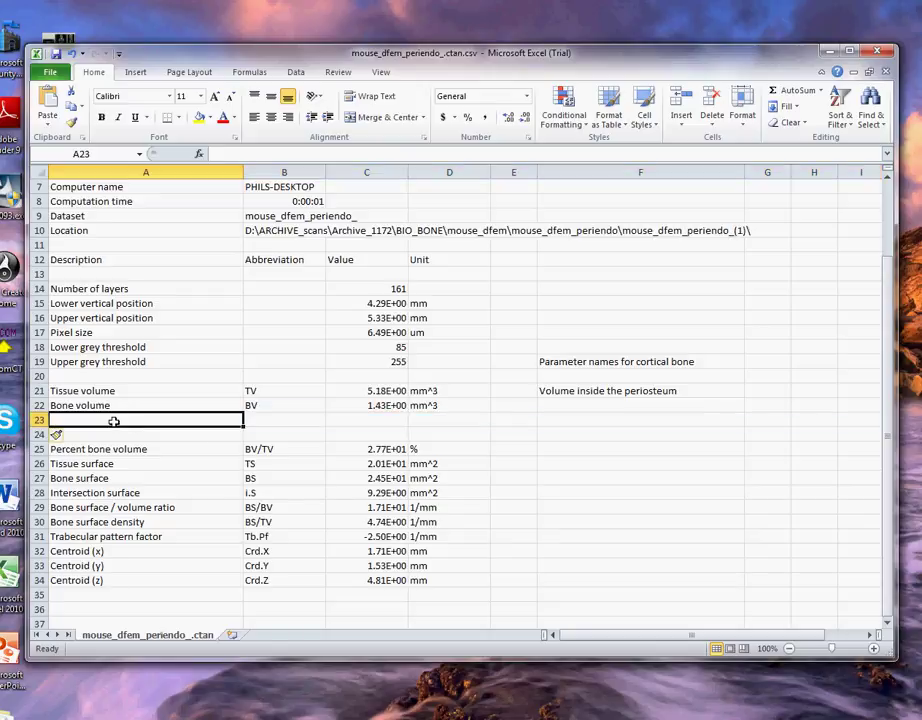
text(Medullary )
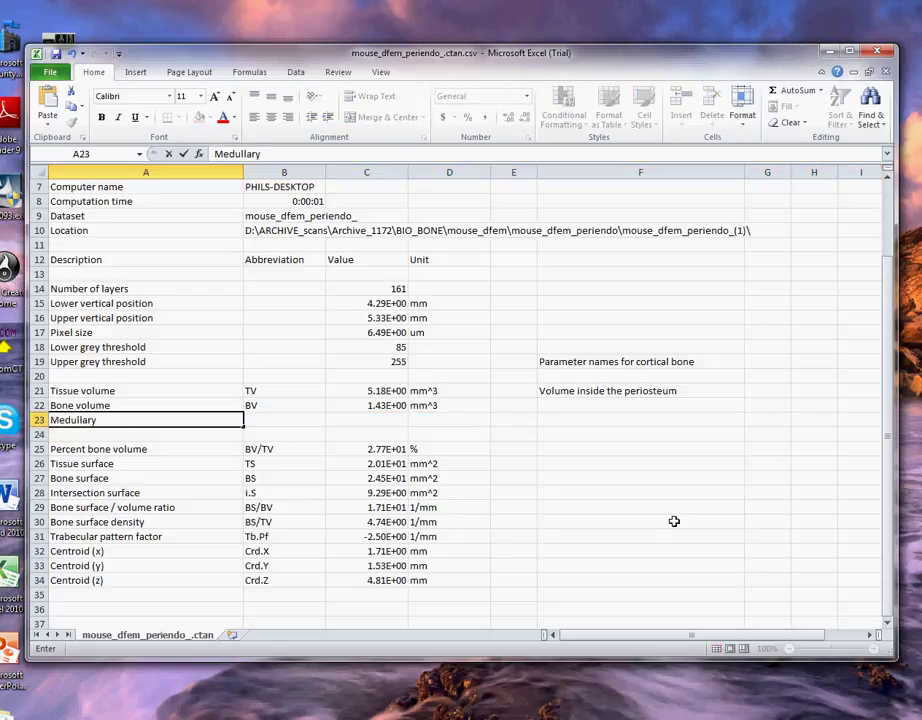
text(volume)
click(588, 422)
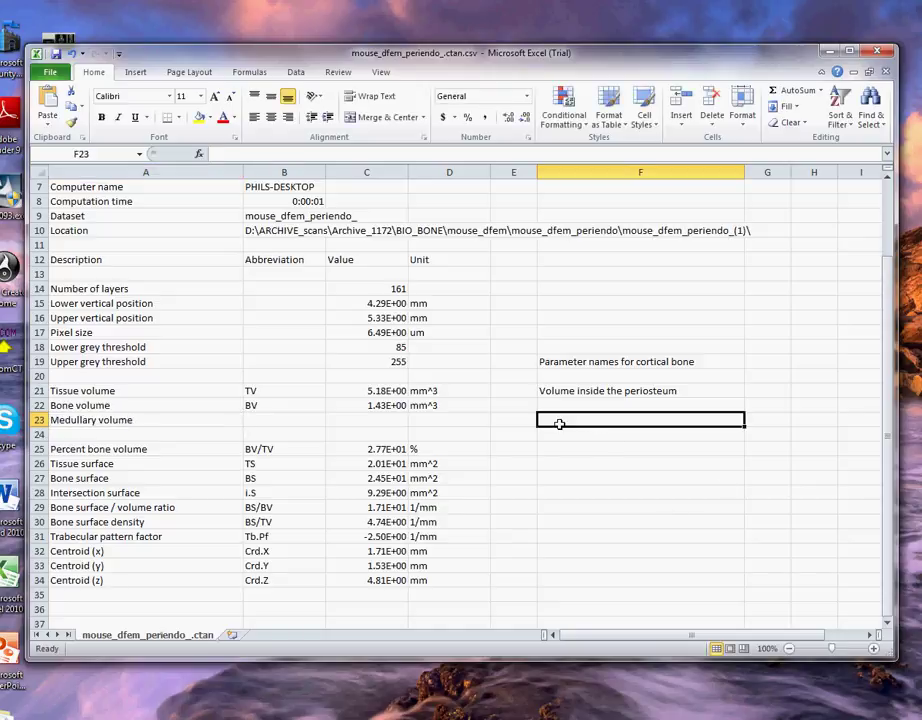
Compute =C21-C22 (3.74E+00) and move the result into C23 beside Medullary volume
click(370, 432)
text(=)
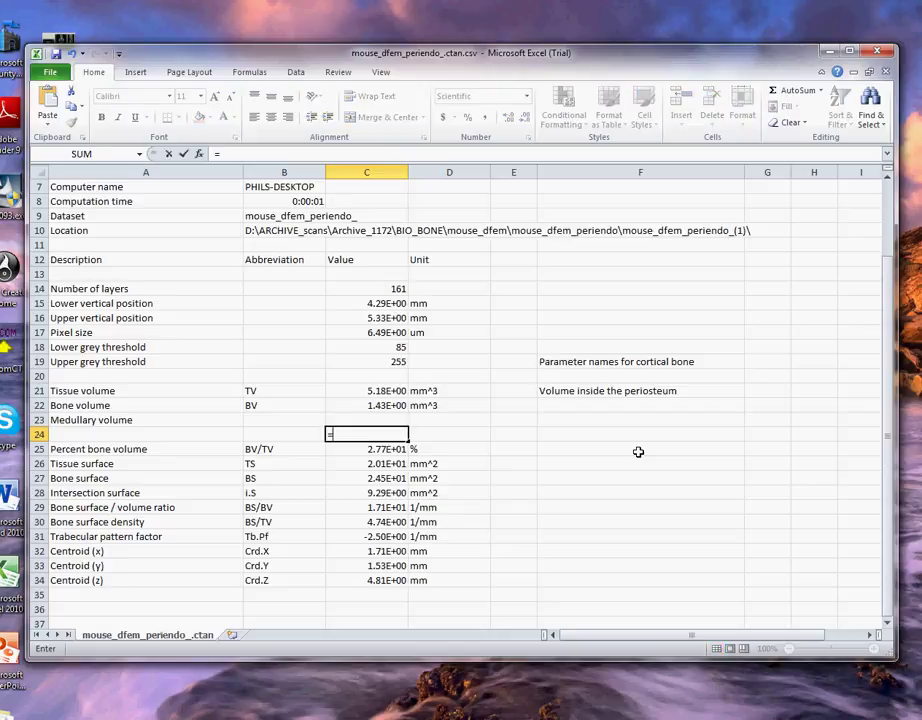
key(Up)
key(Up)
key(Up)
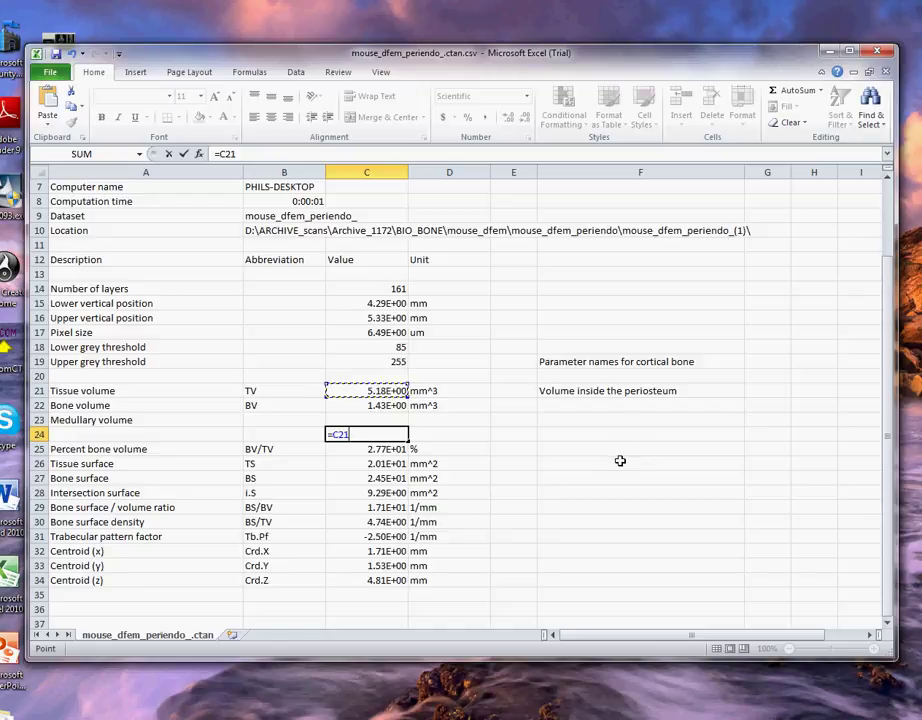
text(-)
click(366, 405)
key(Return)
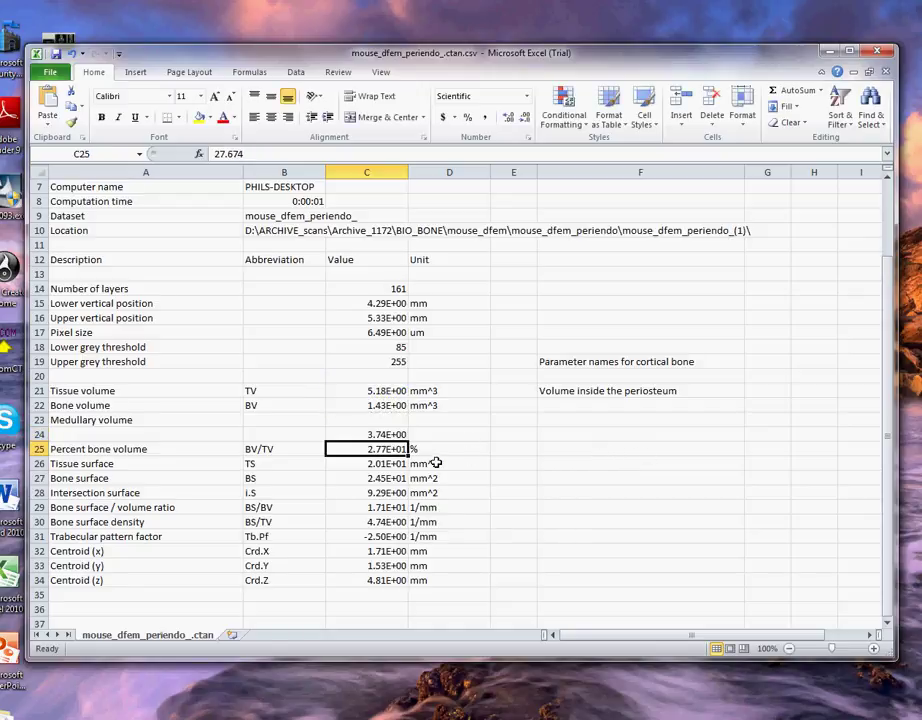
click(373, 391)
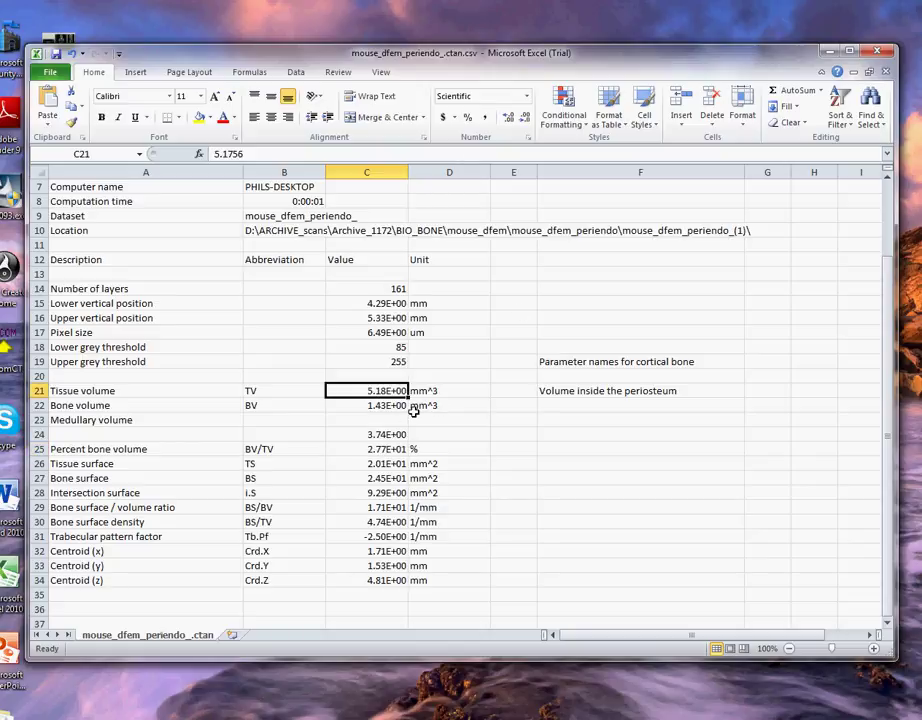
click(362, 419)
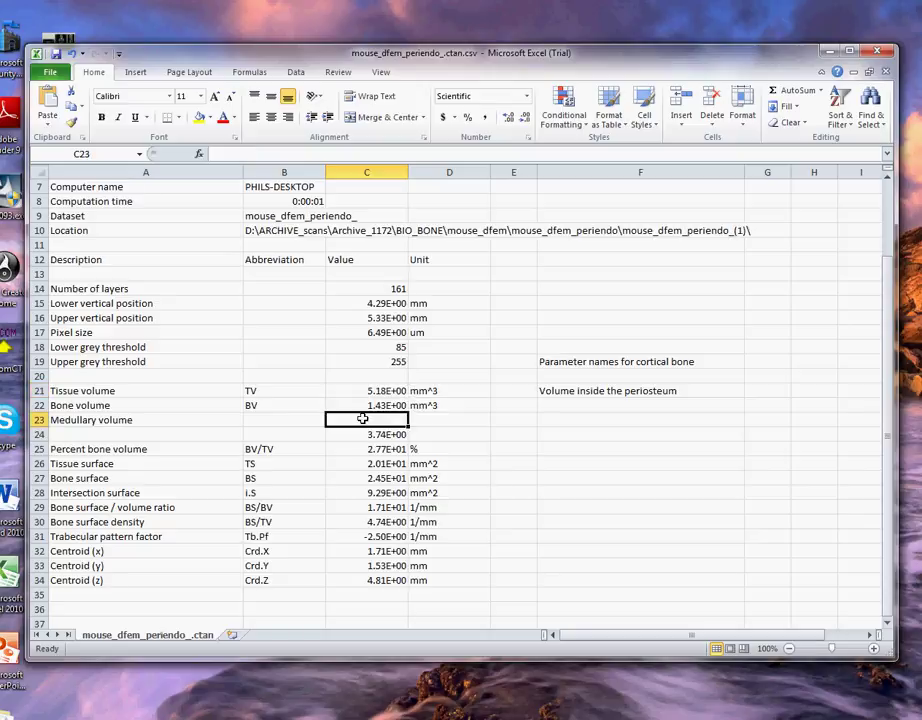
click(378, 433)
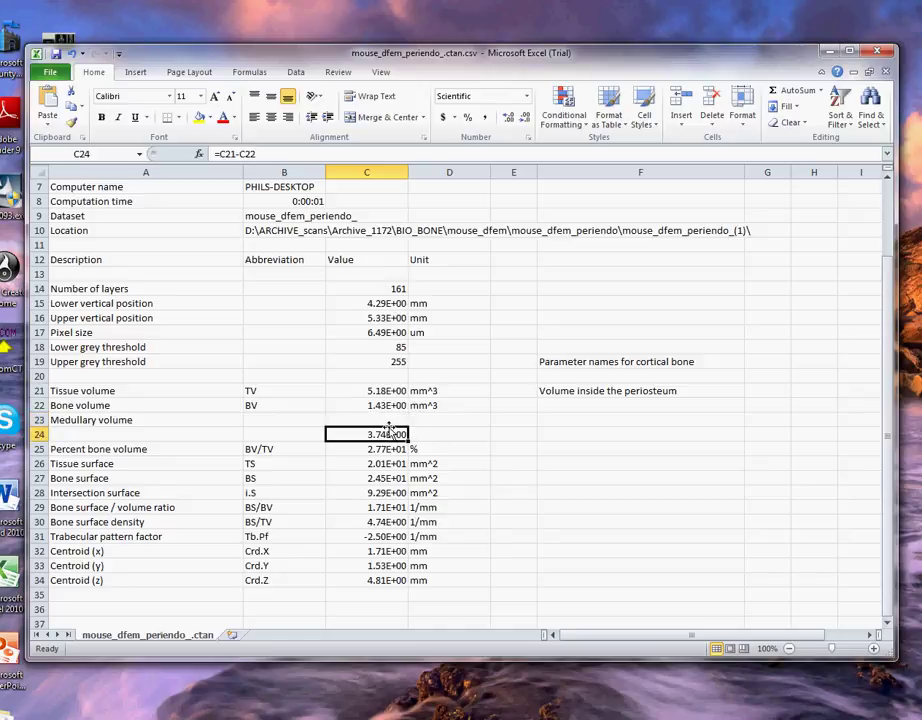
drag(398, 434, 400, 420)
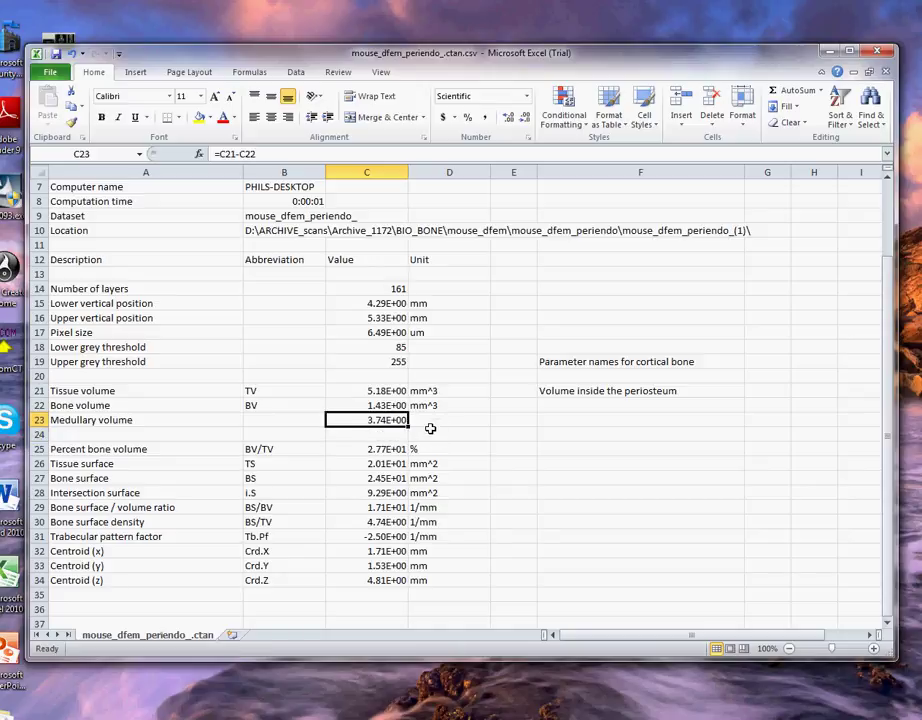
Enter the note 'Volume inside endosteum' in F23 beside Medullary volume
click(557, 418)
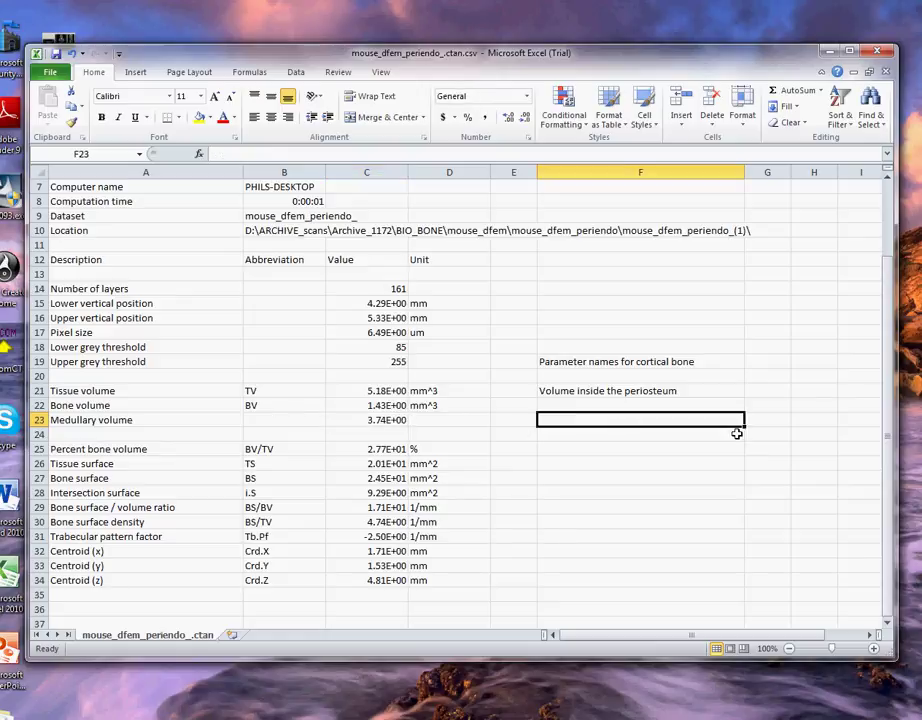
text(Volu)
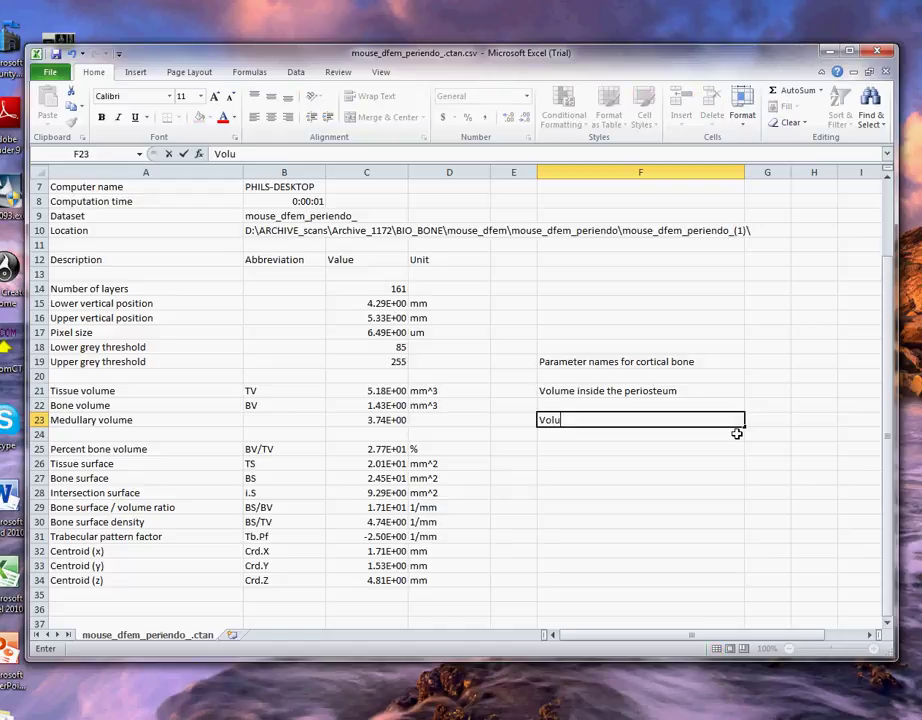
text(me inside )
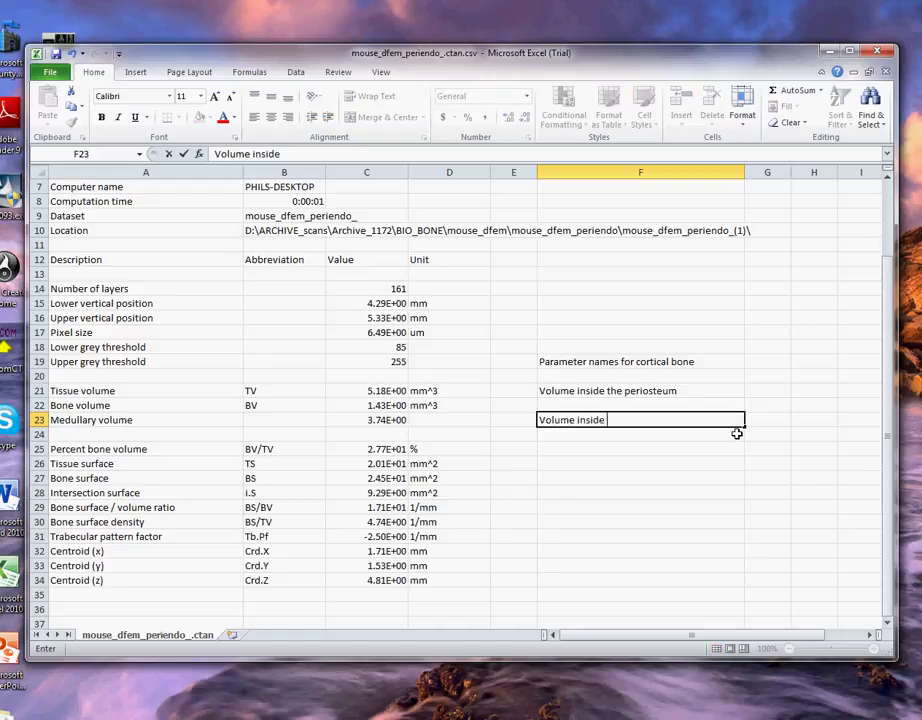
text(endosteum)
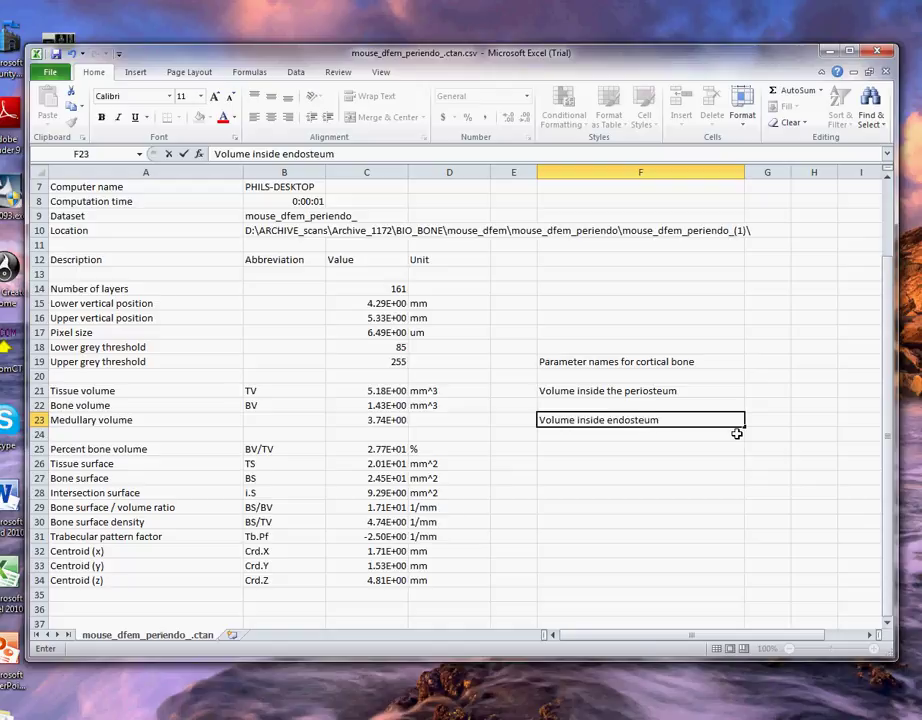
key(Return)
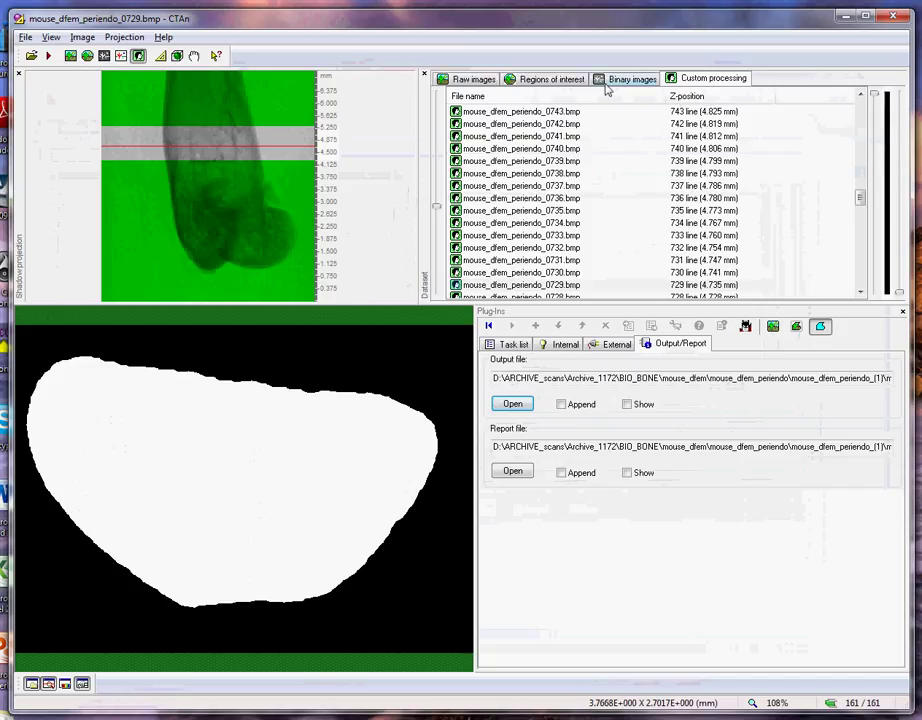
Show the cortical ring cross-section in CTAn and reopen the results file in Excel
click(773, 326)
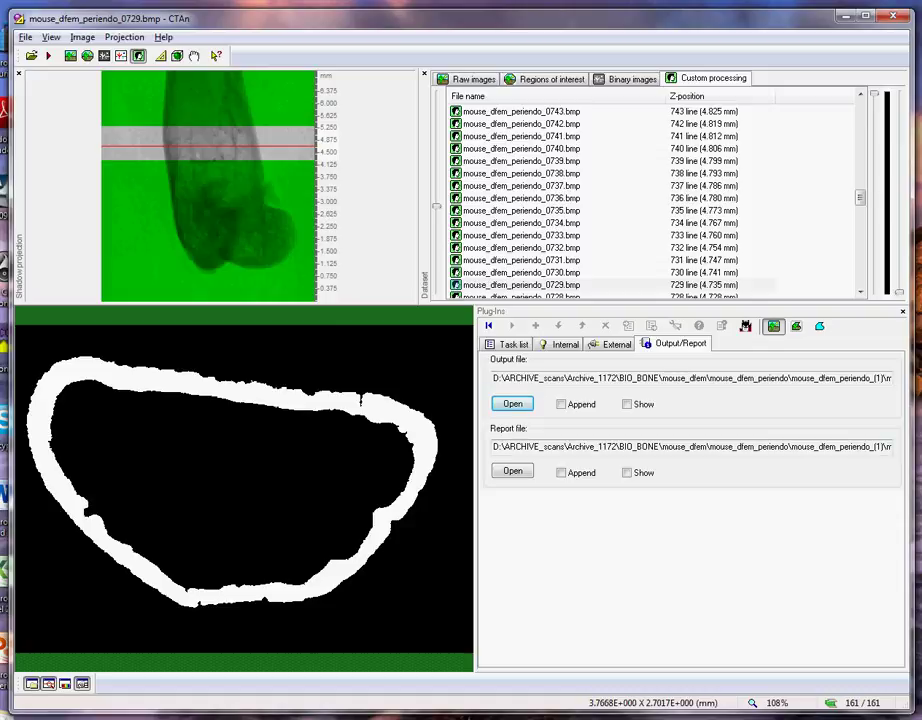
click(512, 403)
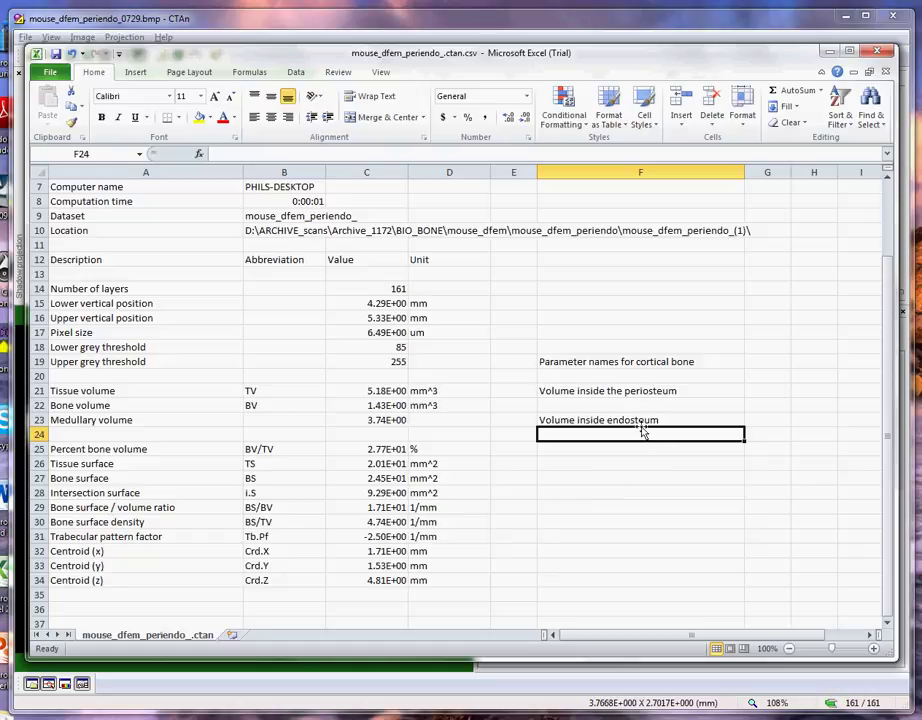
click(611, 448)
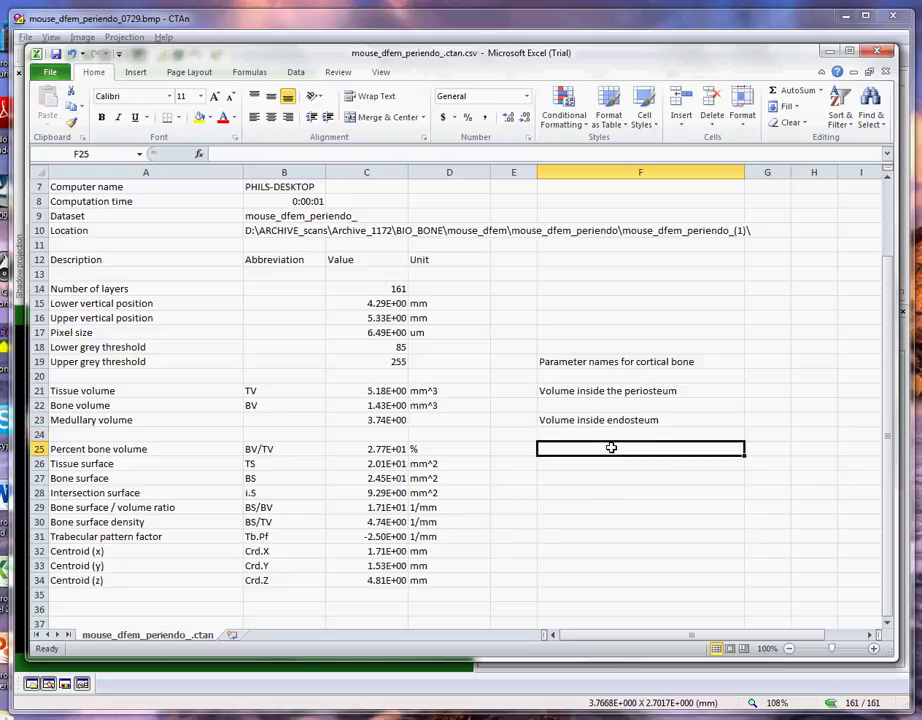